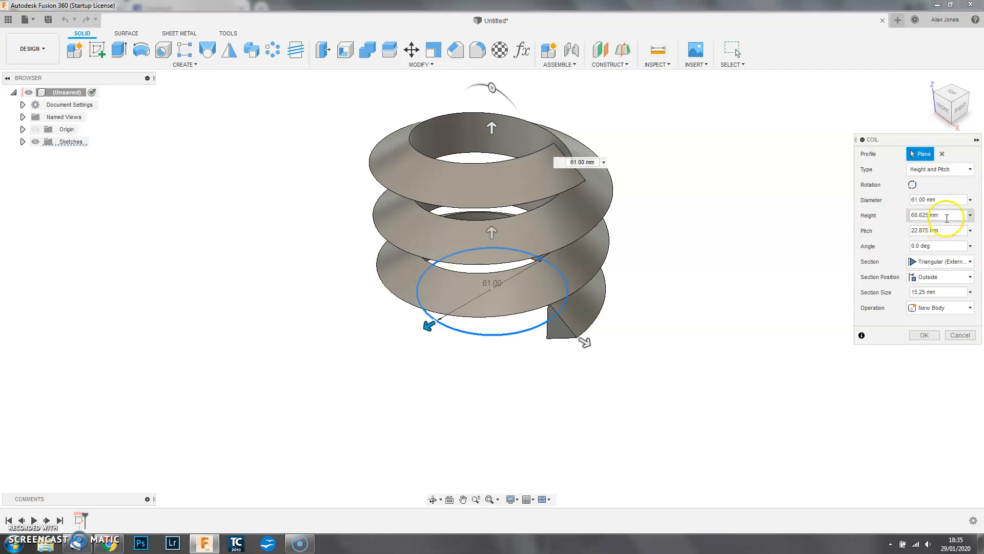
# - Create the 61 mm triangular coil with a height of 20 mm, a pitch of 3.2 mm and a section size of 2 mm
pyautogui.click(940, 233)
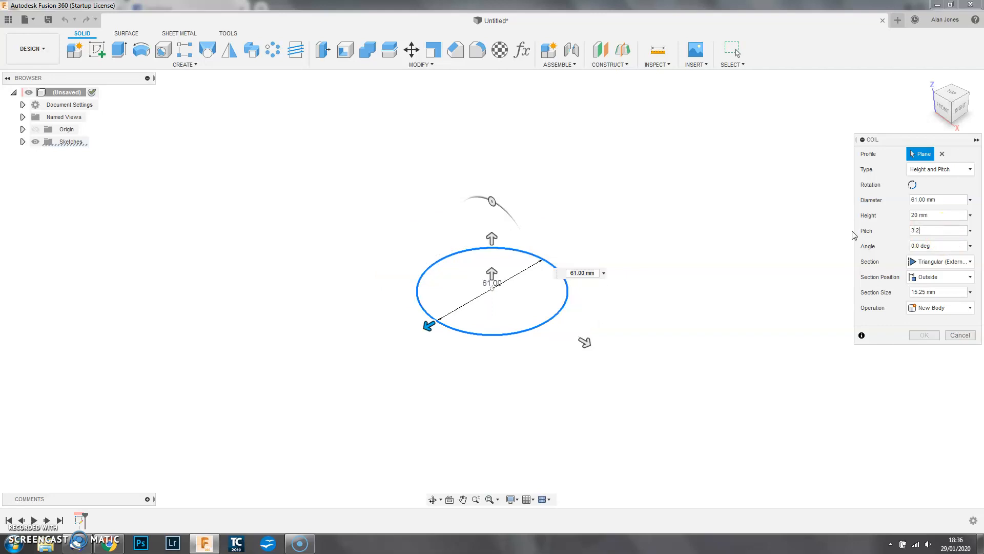
pyautogui.click(933, 291)
pyautogui.write('2')
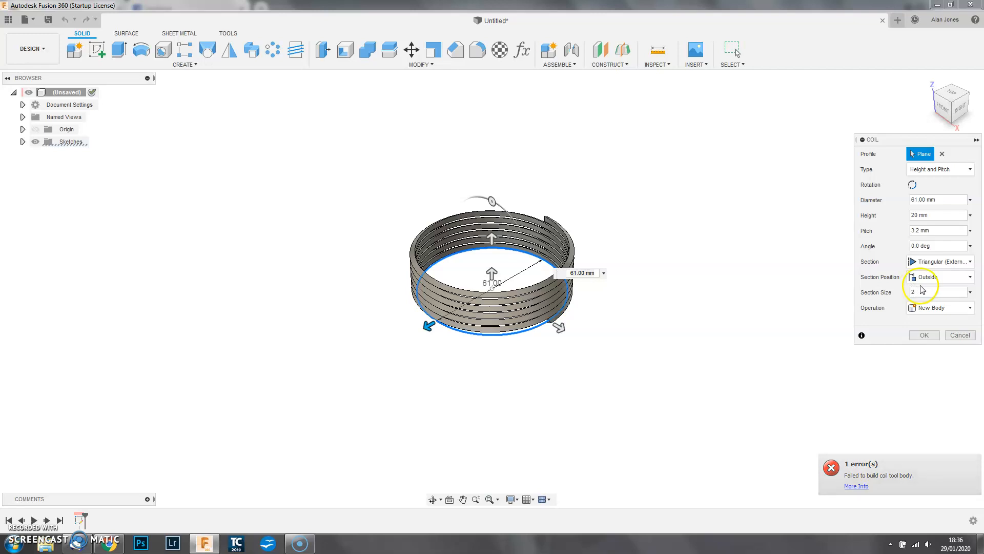
pyautogui.keyDown('shift'); pyautogui.moveTo(588, 330); pyautogui.dragTo(588, 328, button='middle'); pyautogui.keyUp('shift')
pyautogui.scroll(5, 571, 310)
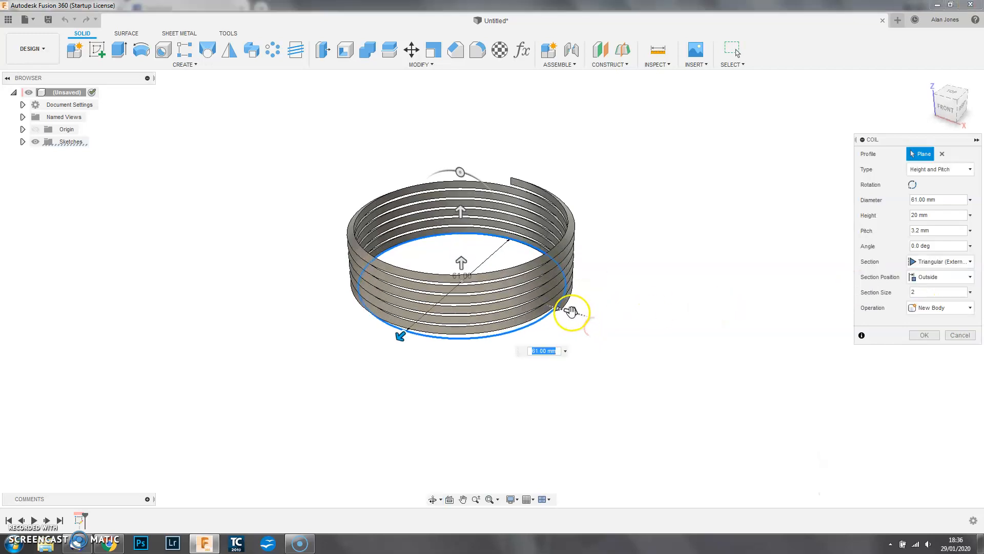
pyautogui.scroll(3, 560, 310)
pyautogui.moveTo(585, 299)
pyautogui.keyDown('shift'); pyautogui.mouseDown(button='middle')
pyautogui.moveTo(593, 270)
pyautogui.moveTo(576, 310)
pyautogui.mouseUp(button='middle'); pyautogui.keyUp('shift')
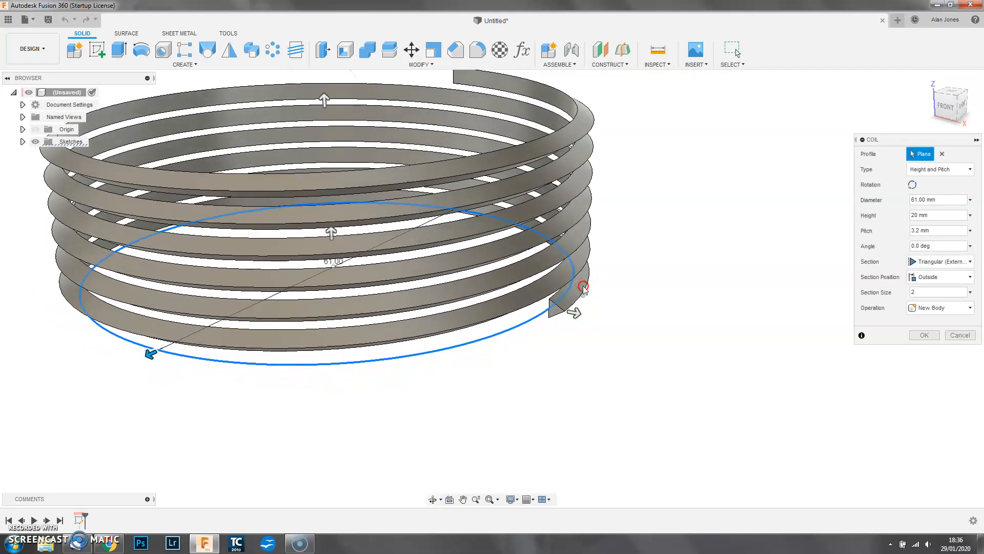
pyautogui.click(922, 336)
# - Construct a plane along path on the coil's outer helical edge at distance 0, at the coil's lower end
pyautogui.moveTo(652, 247); pyautogui.dragTo(699, 287, button='middle')
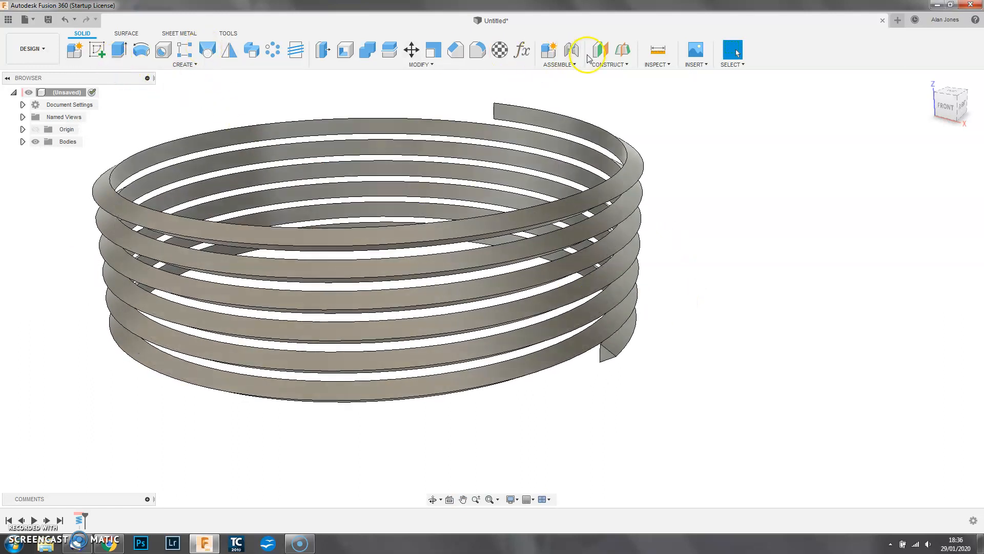
pyautogui.click(608, 64)
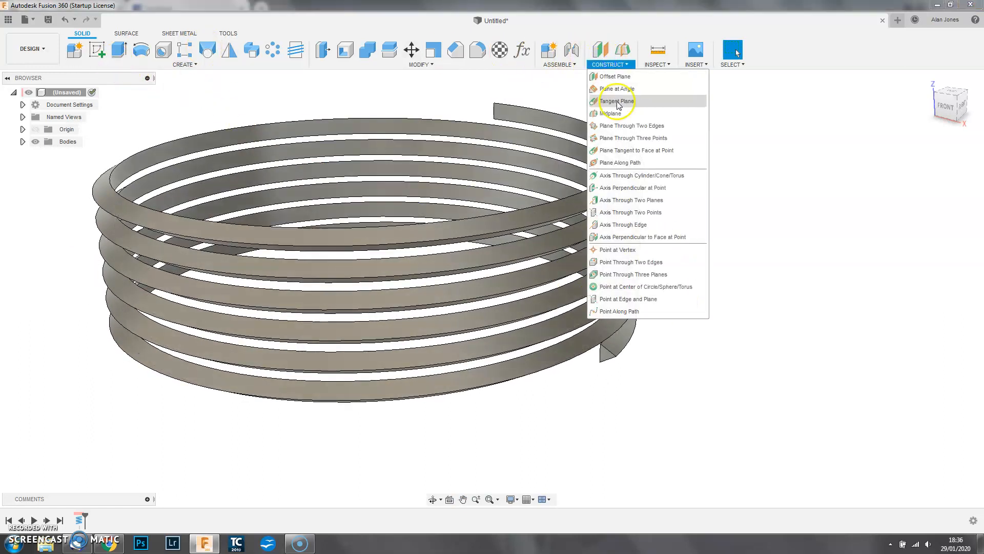
pyautogui.click(626, 163)
pyautogui.click(625, 351)
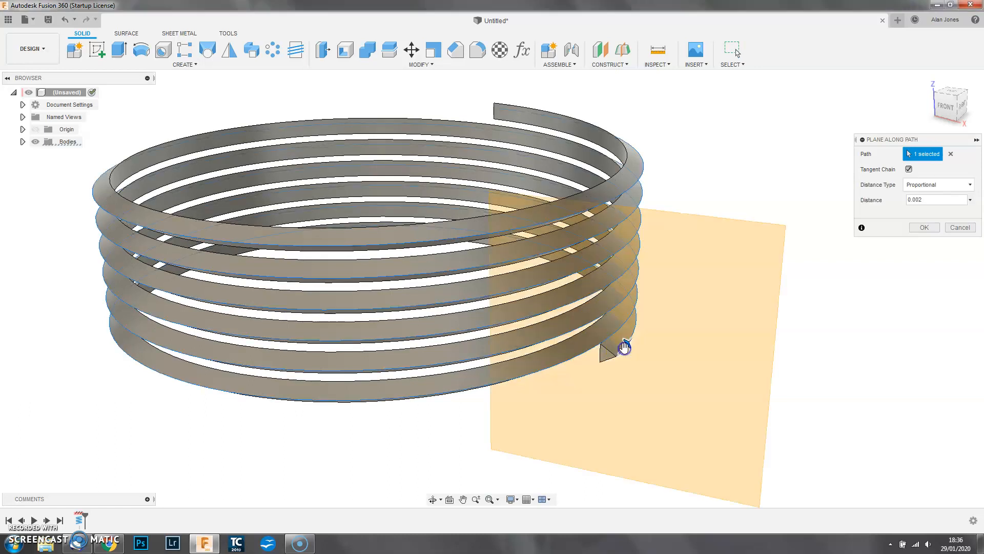
pyautogui.moveTo(628, 344)
pyautogui.mouseDown()
pyautogui.moveTo(605, 373)
pyautogui.moveTo(644, 345)
pyautogui.mouseUp()
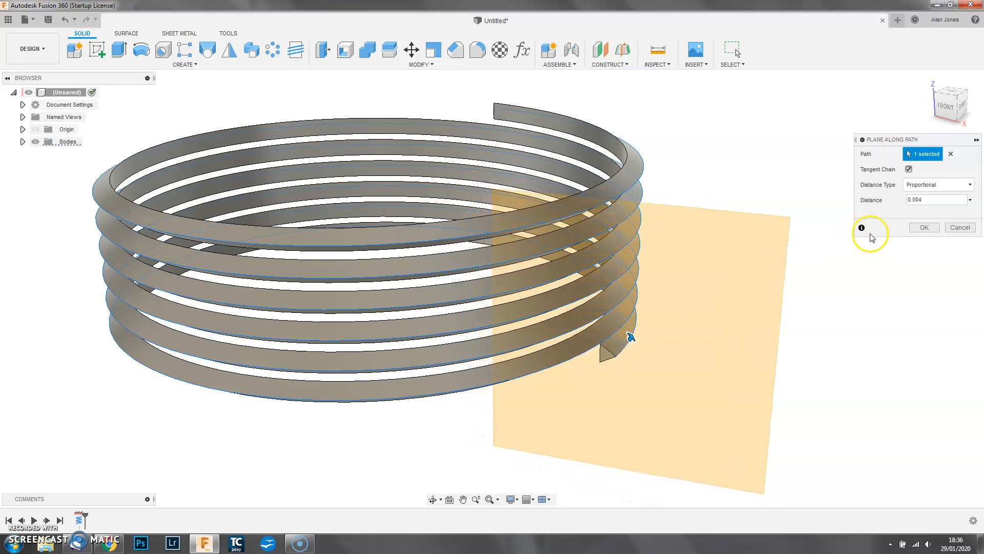
pyautogui.moveTo(930, 200); pyautogui.dragTo(902, 207)
pyautogui.write('0')
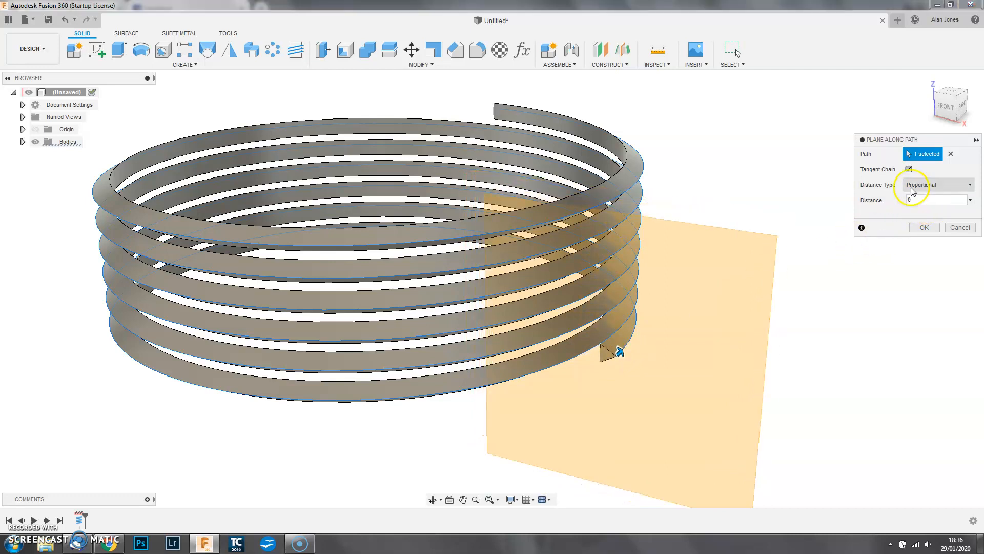
pyautogui.click(926, 226)
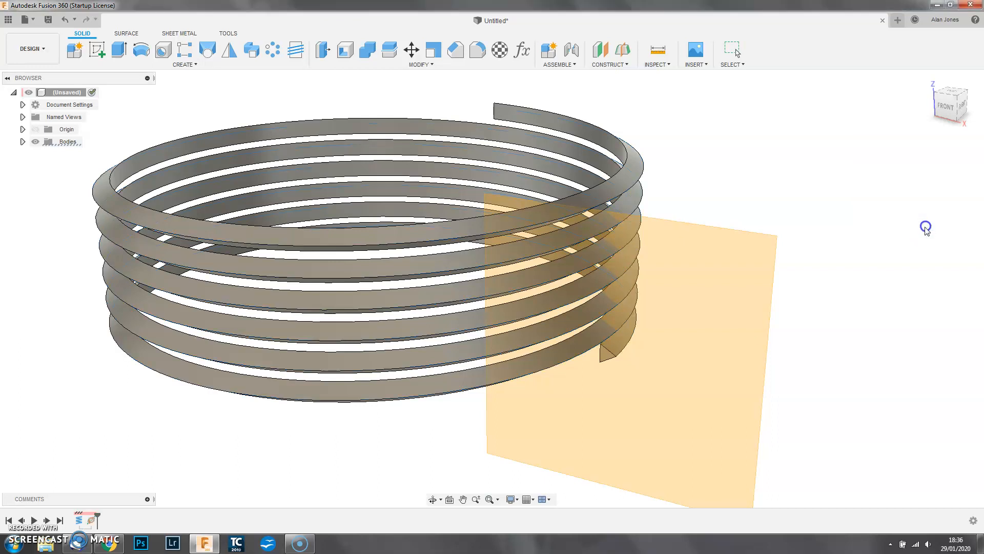
# - On the new plane, sketch a closed profile at the coil's lower end with vertical sides, a flat base, rounded outer corners and a sloped top
pyautogui.click(97, 49)
pyautogui.click(660, 336)
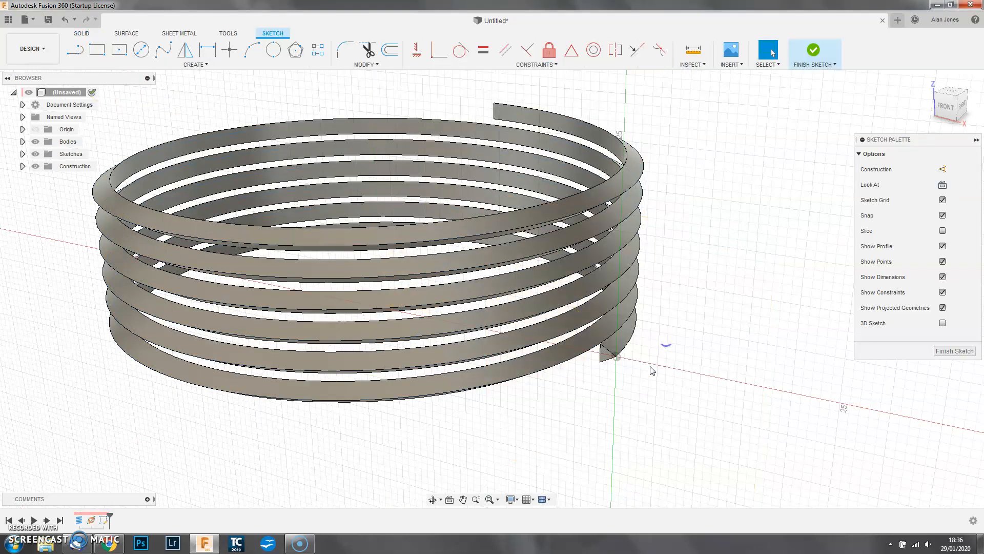
pyautogui.scroll(4, 611, 365)
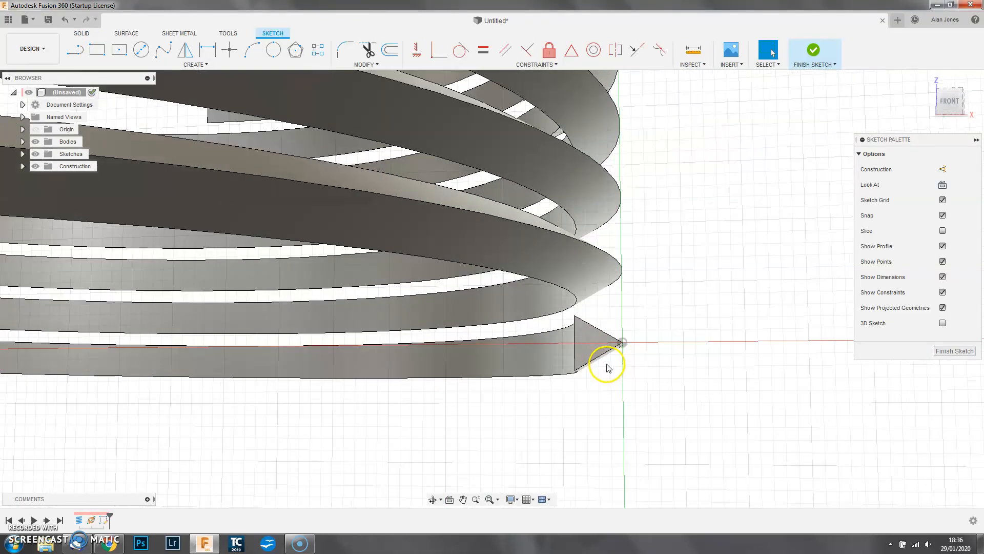
pyautogui.moveTo(583, 361); pyautogui.dragTo(589, 342, button='middle')
pyautogui.scroll(4, 586, 339)
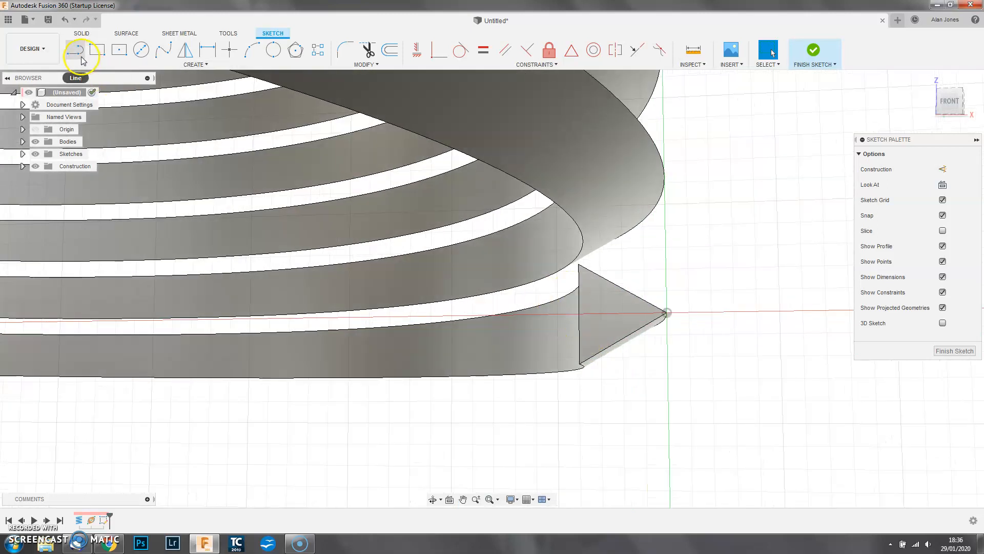
pyautogui.click(76, 50)
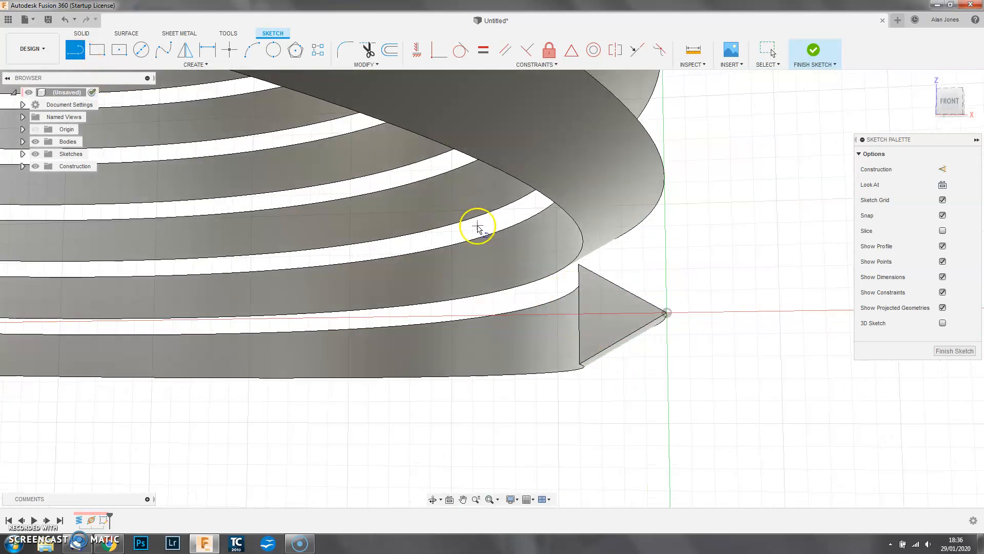
pyautogui.click(571, 317)
pyautogui.click(572, 430)
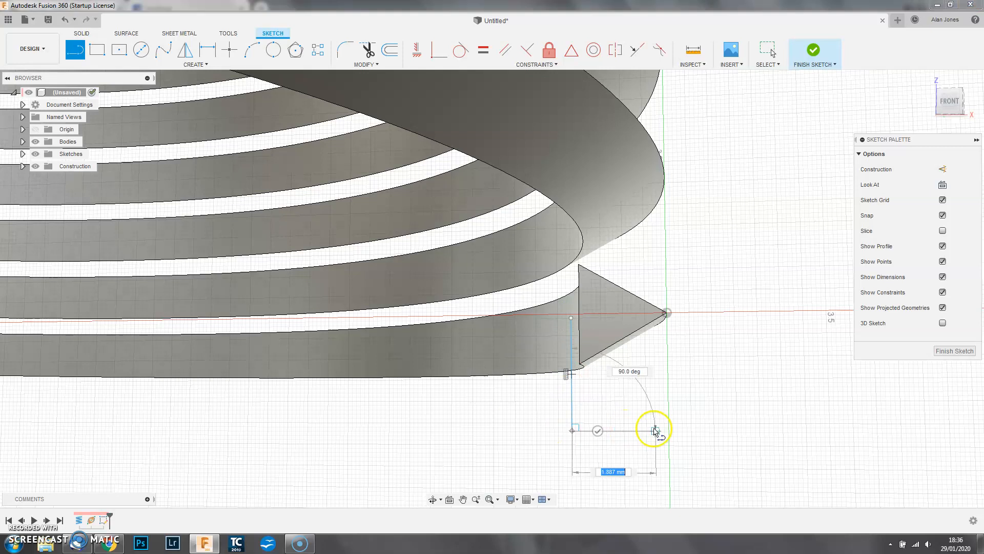
pyautogui.click(681, 431)
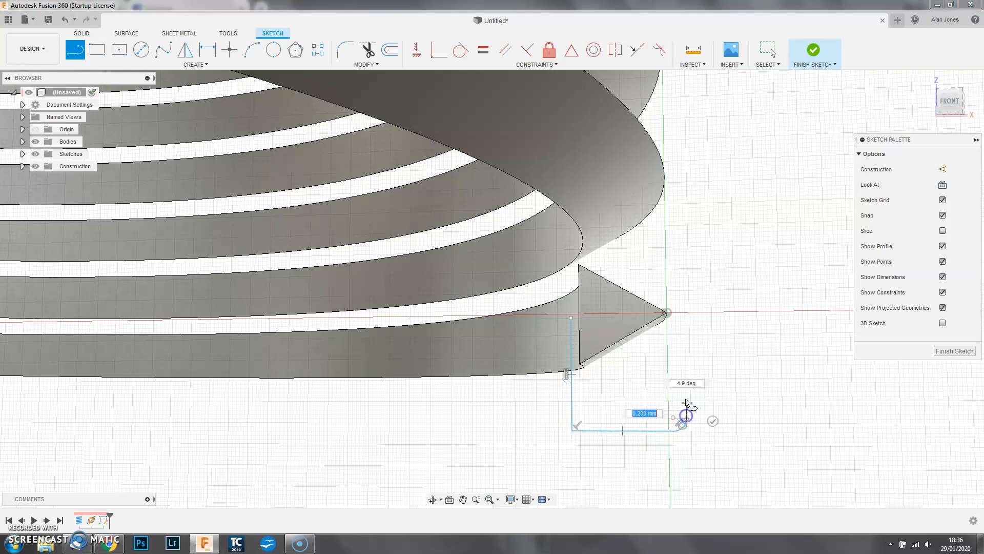
pyautogui.click(674, 362)
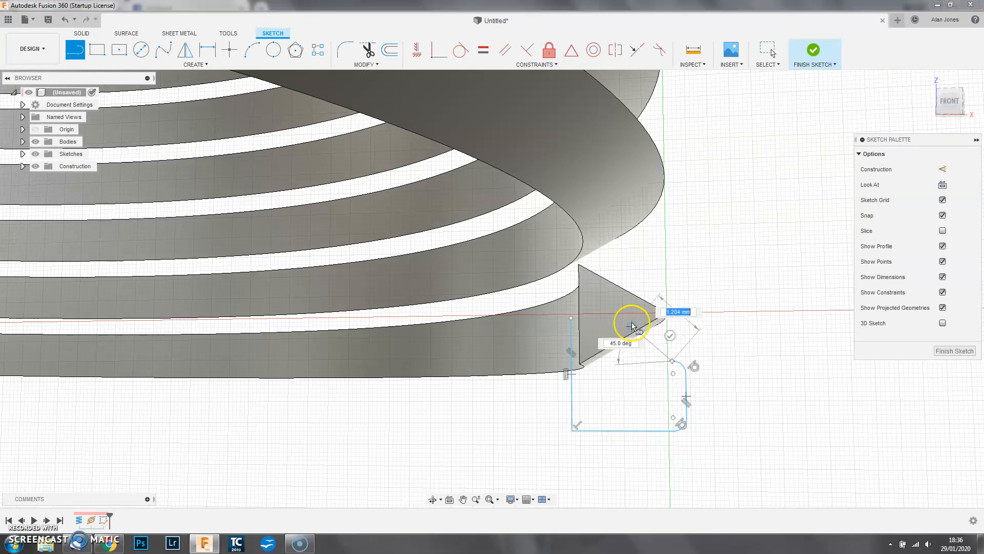
pyautogui.click(572, 317)
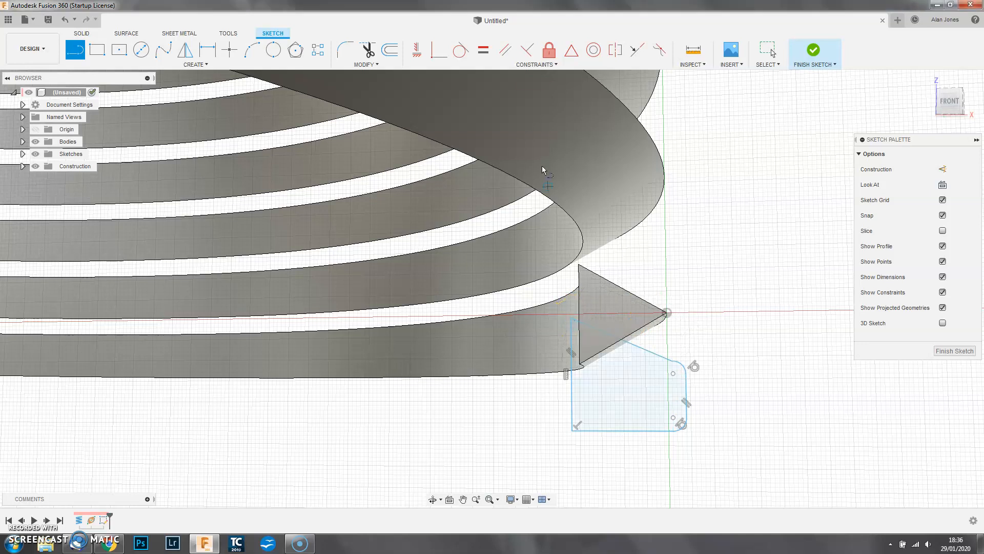
# - Add tangent constraints between the upper corner arc and the sloped top line, and between the lower corner arc and the outer vertical line
pyautogui.click(461, 50)
pyautogui.click(681, 365)
pyautogui.click(669, 358)
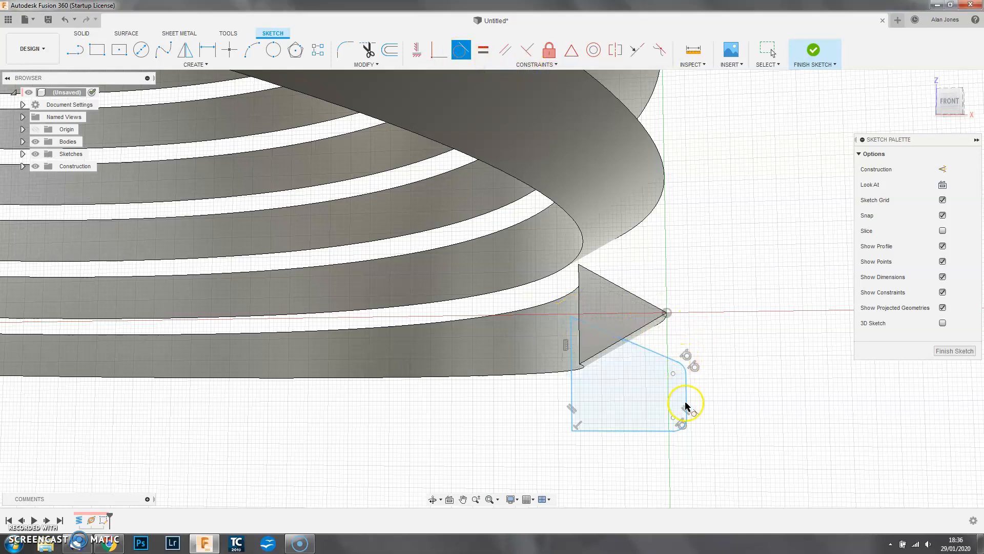
pyautogui.click(685, 423)
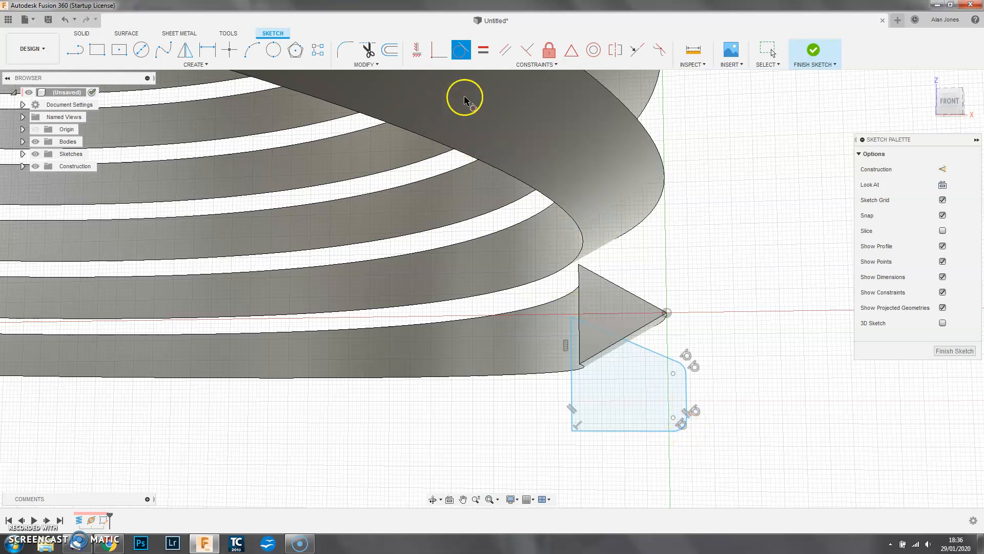
# - Align the profile's outer vertical line vertically with the sketch origin, and its upper inner corner horizontally with the origin
pyautogui.click(417, 50)
pyautogui.click(687, 381)
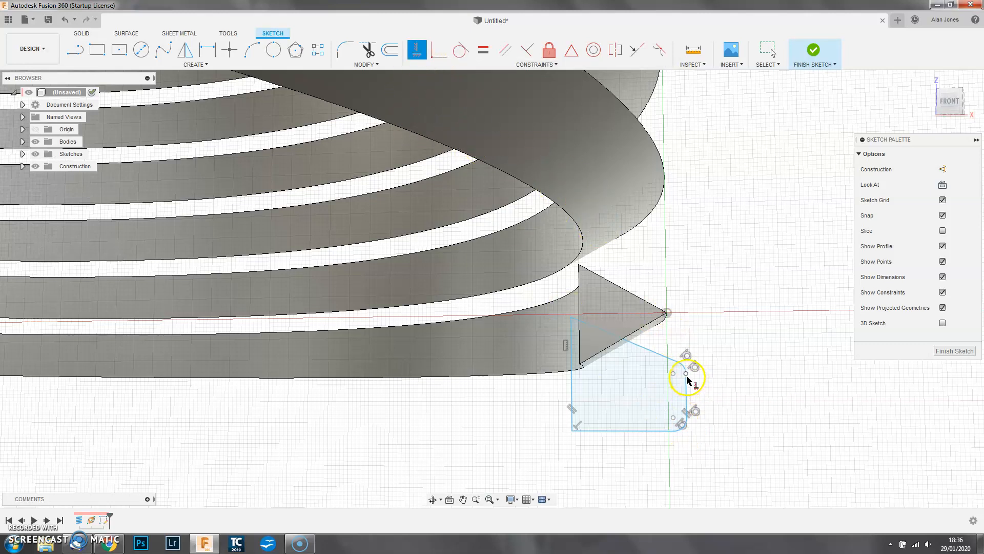
pyautogui.click(664, 313)
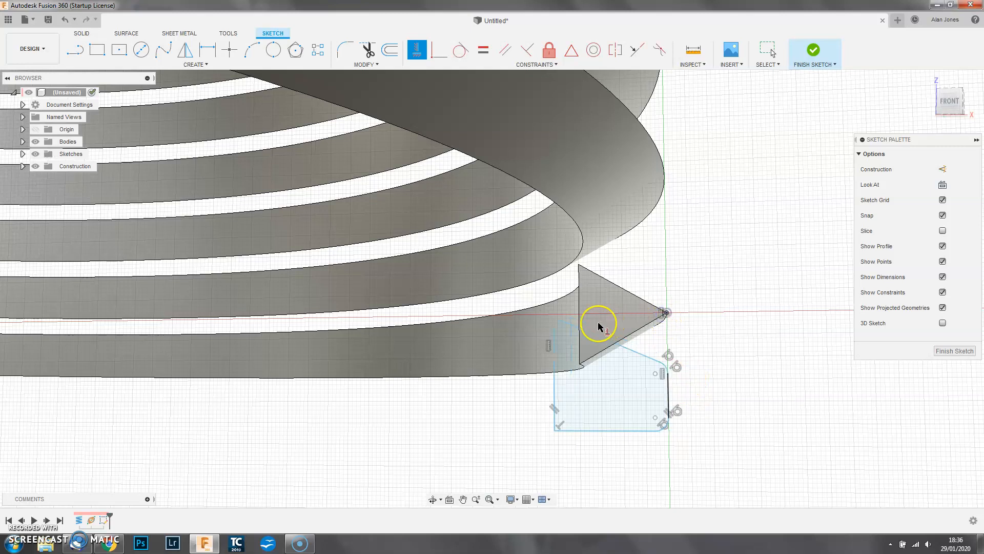
pyautogui.click(553, 318)
pyautogui.click(665, 312)
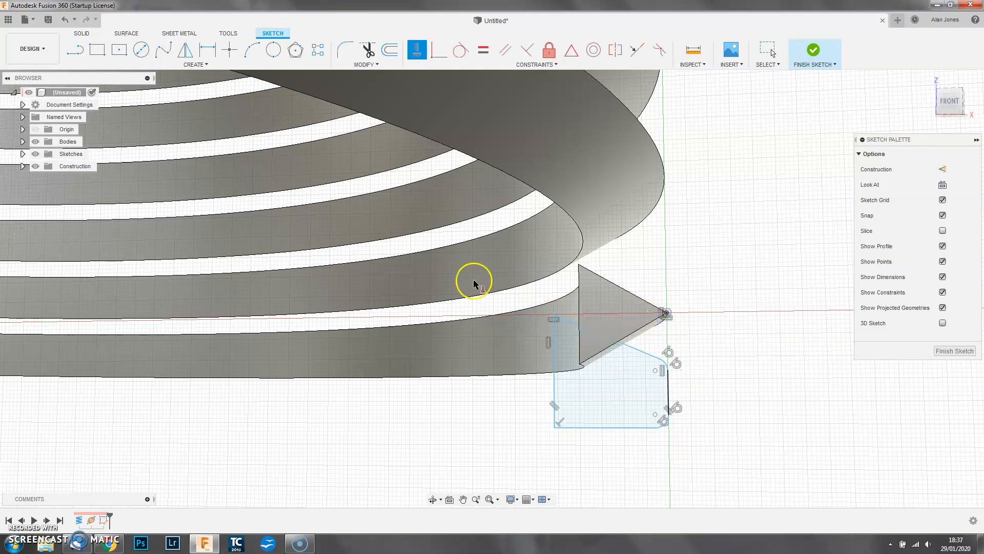
# - Dimension the profile's inner vertical side to 2.6 mm
pyautogui.press('d')
pyautogui.click(554, 344)
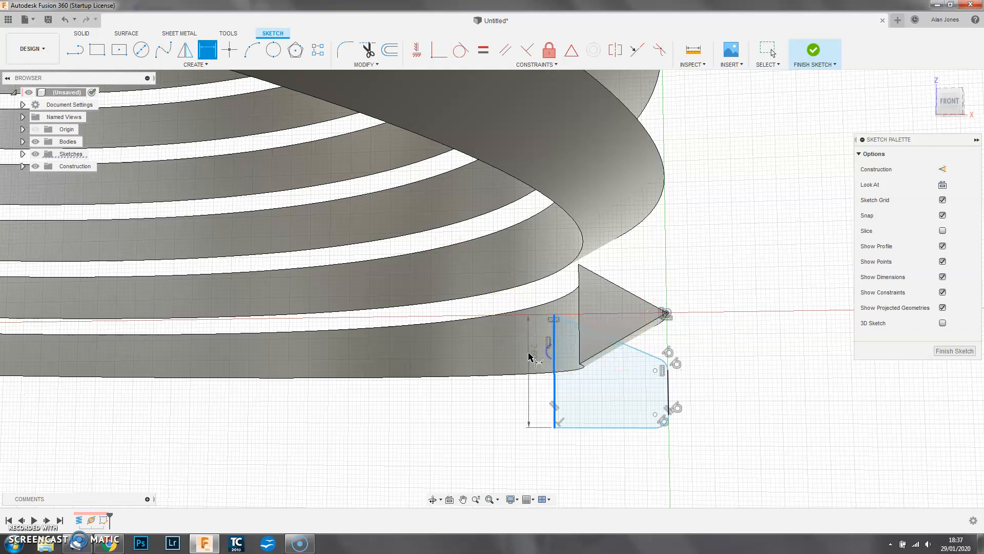
pyautogui.click(529, 352)
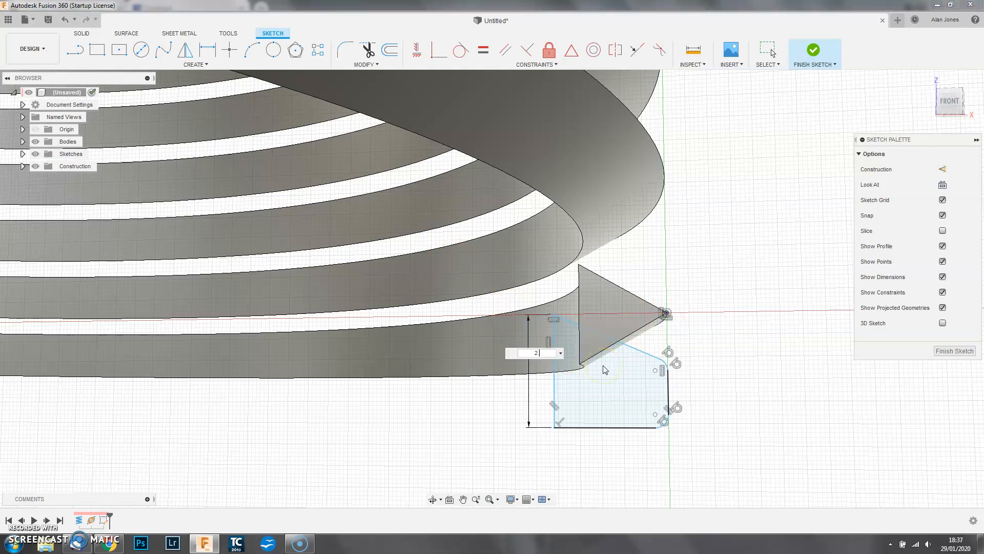
pyautogui.press('Return')
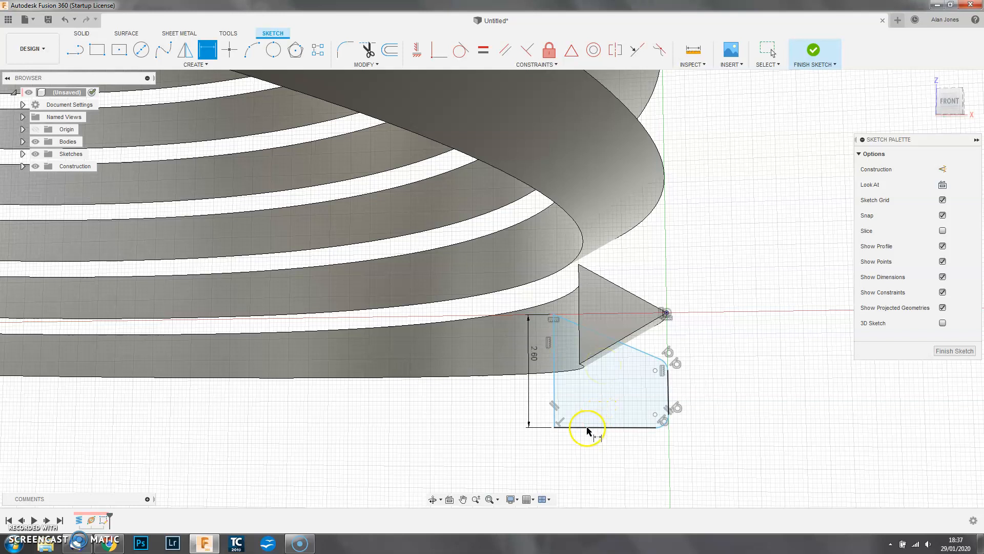
# - Dimension the profile's width between the inner and outer vertical sides, and set it to 2.1 mm
pyautogui.click(555, 413)
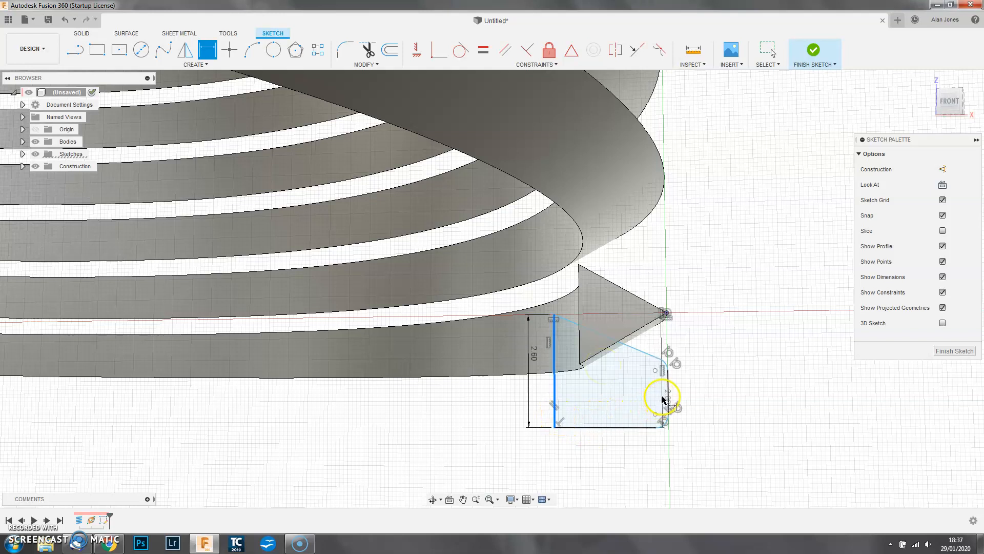
pyautogui.click(667, 393)
pyautogui.click(649, 464)
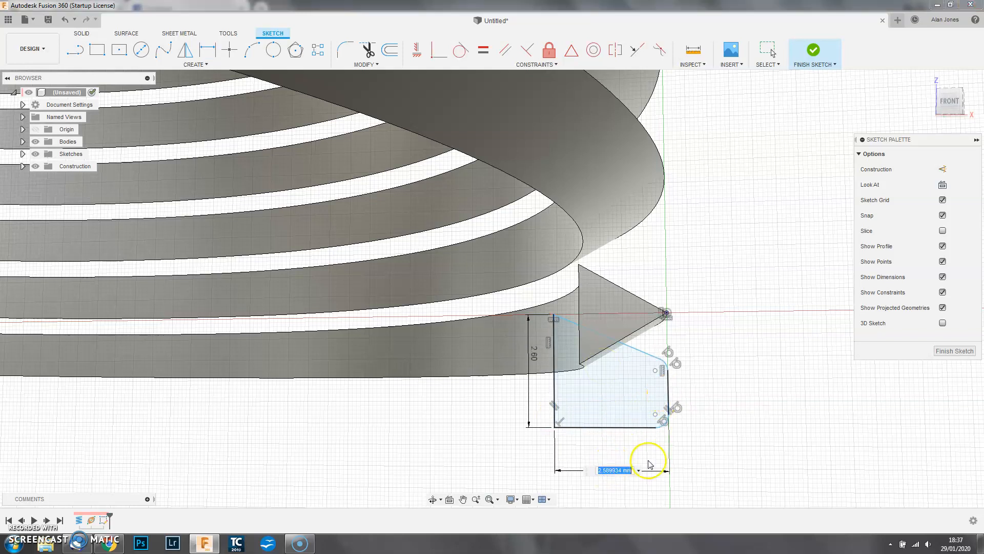
pyautogui.write('2.6')
pyautogui.press('Return')
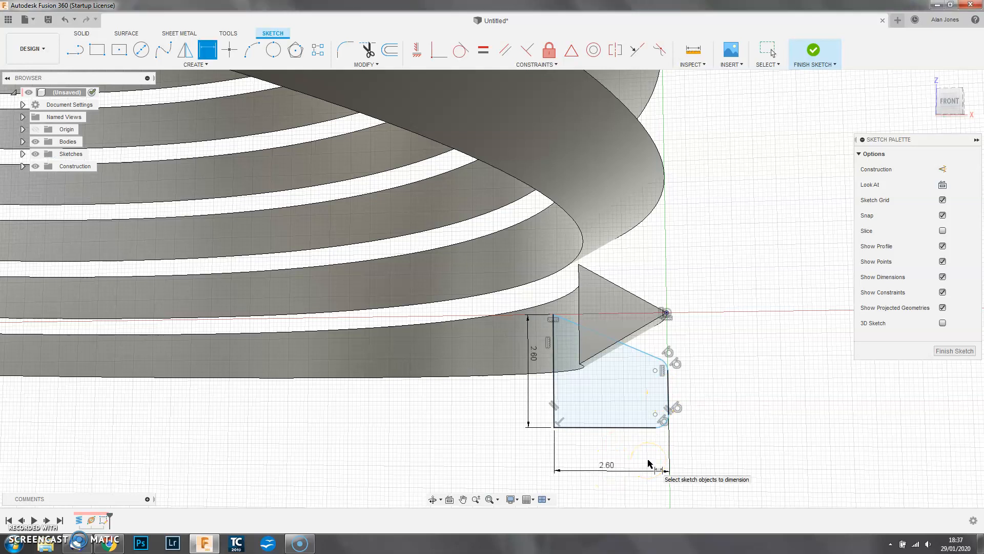
pyautogui.doubleClick(603, 470)
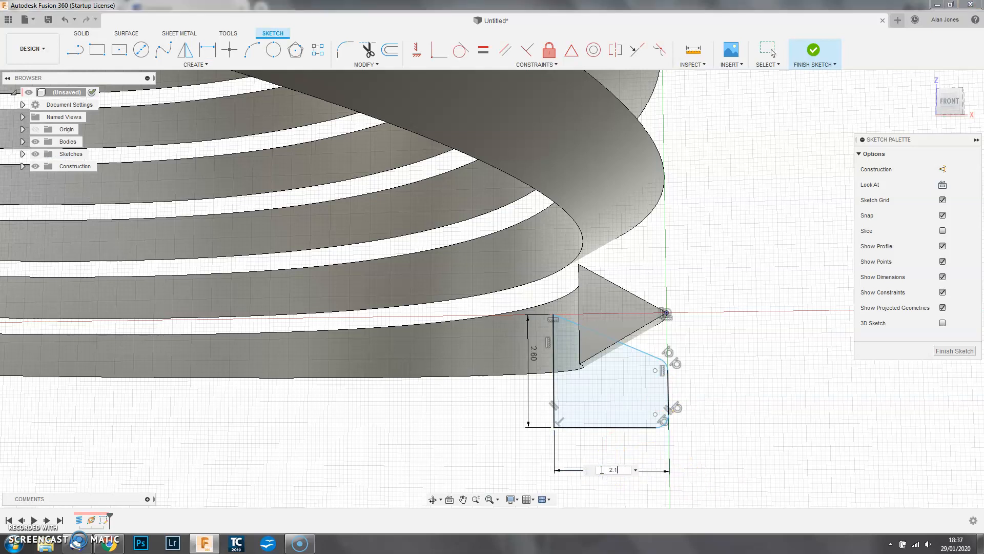
pyautogui.write('2.1')
pyautogui.press('Return')
# - Add an angle dimension between the sloped top line and the inner vertical side
pyautogui.click(629, 347)
pyautogui.click(576, 363)
pyautogui.click(609, 384)
# - Try to set the sloped line's angle to 45°, and undo the change
pyautogui.write('45')
pyautogui.press('Return')
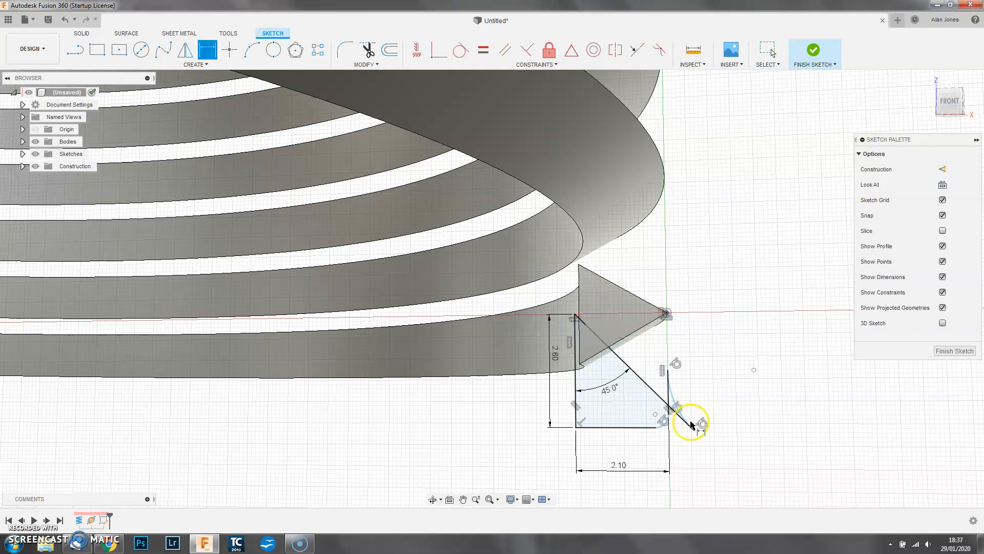
pyautogui.scroll(3, 672, 414)
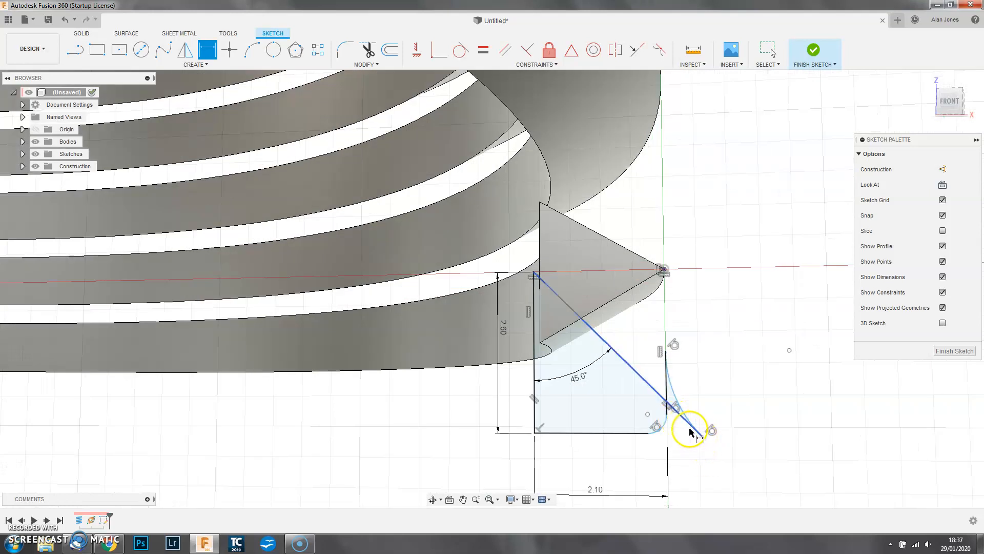
pyautogui.press('Escape')
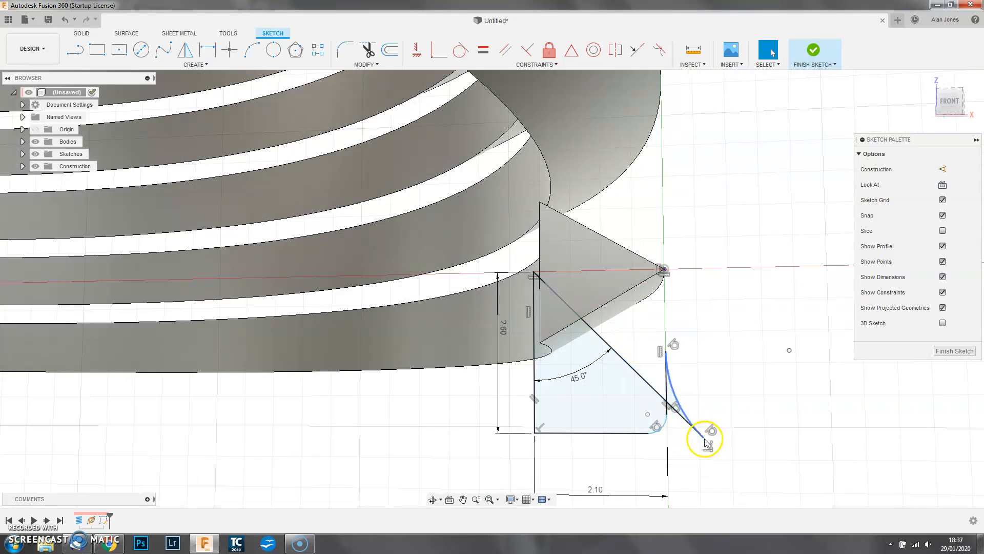
pyautogui.hotkey('ctrl', 'z')
# - Apply an equal constraint to the profile's two outer corner arcs
pyautogui.click(485, 50)
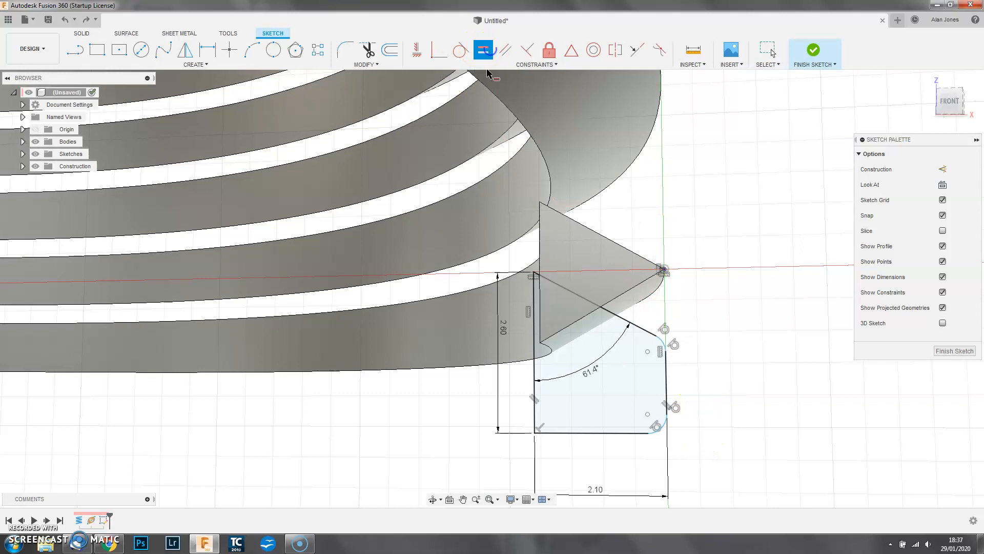
pyautogui.click(663, 349)
pyautogui.click(661, 432)
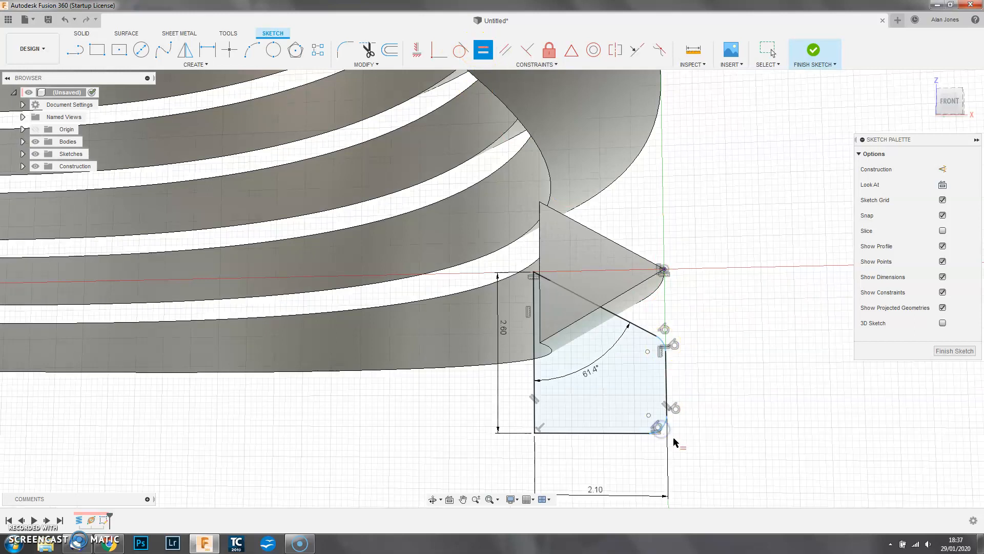
# - Dimension the radius of the profile's lower outer corner arc and set it to 0.2 mm
pyautogui.press('d')
pyautogui.click(660, 426)
pyautogui.click(691, 441)
pyautogui.write('0.2')
pyautogui.press('Return')
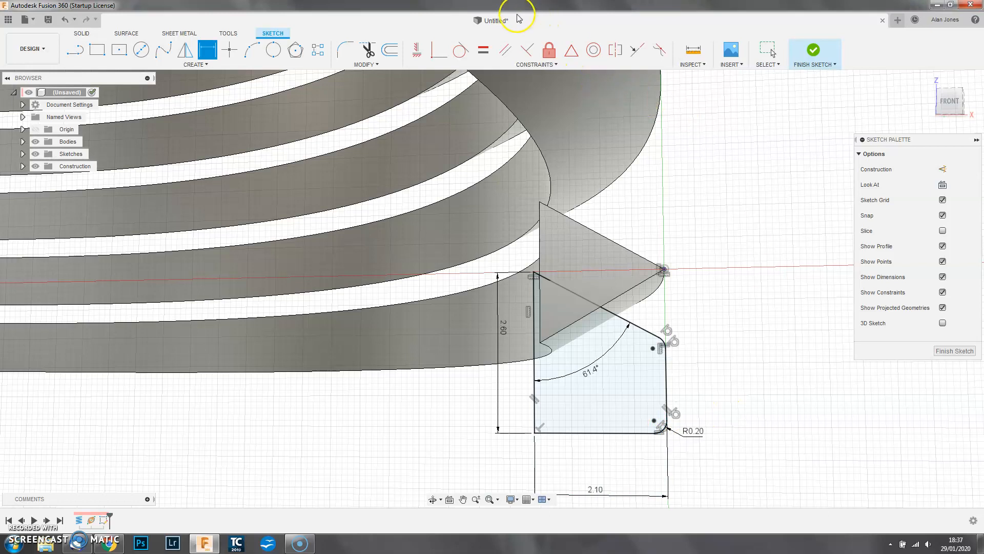
# - Set the angle between the sloped line and the inner vertical side to 45° and finish the profile sketch
pyautogui.doubleClick(590, 377)
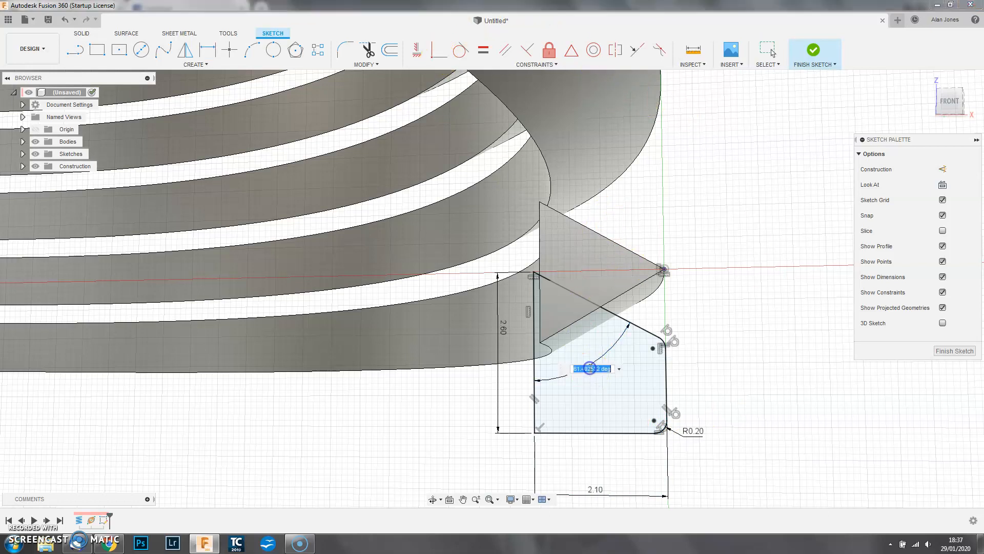
pyautogui.write('45')
pyautogui.press('Return')
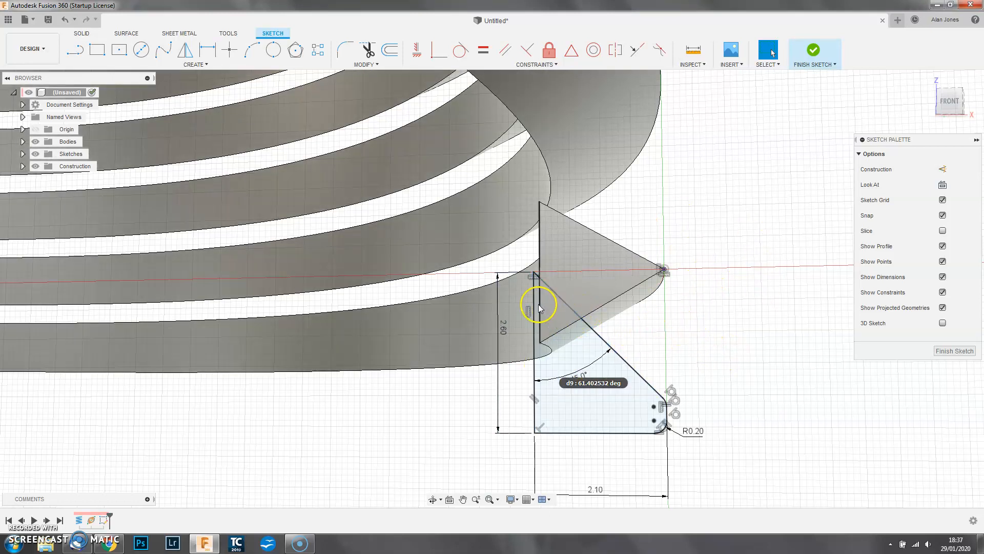
pyautogui.scroll(4, 537, 300)
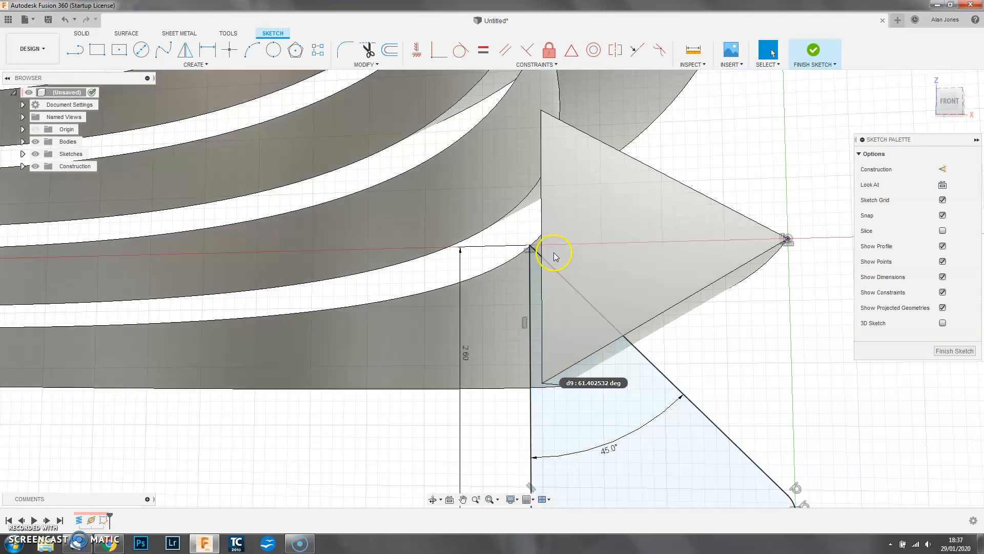
pyautogui.click(814, 51)
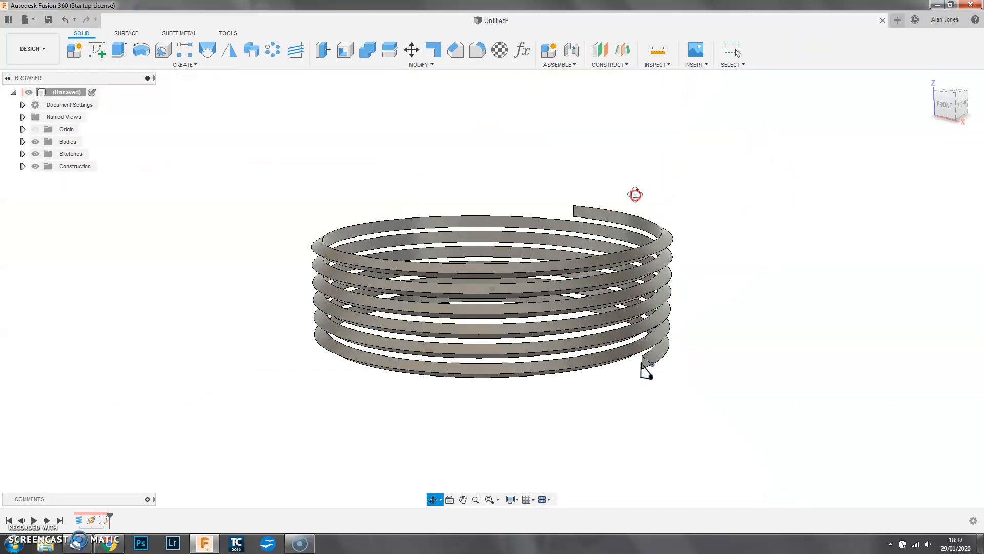
# - Sweep the thread profile along the coil's outer helical edge, using the coil's inner face as guide surface, as a new body
pyautogui.click(155, 78)
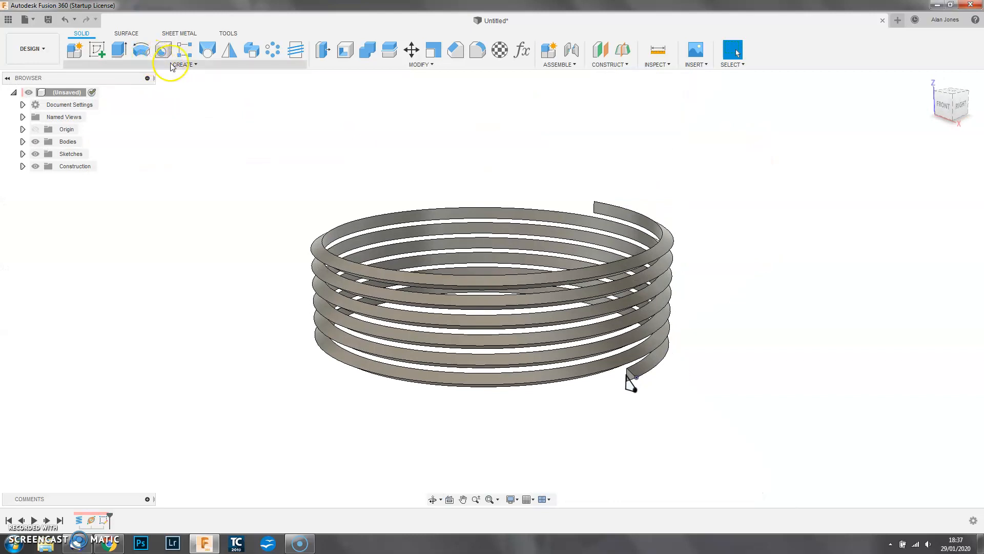
pyautogui.click(254, 52)
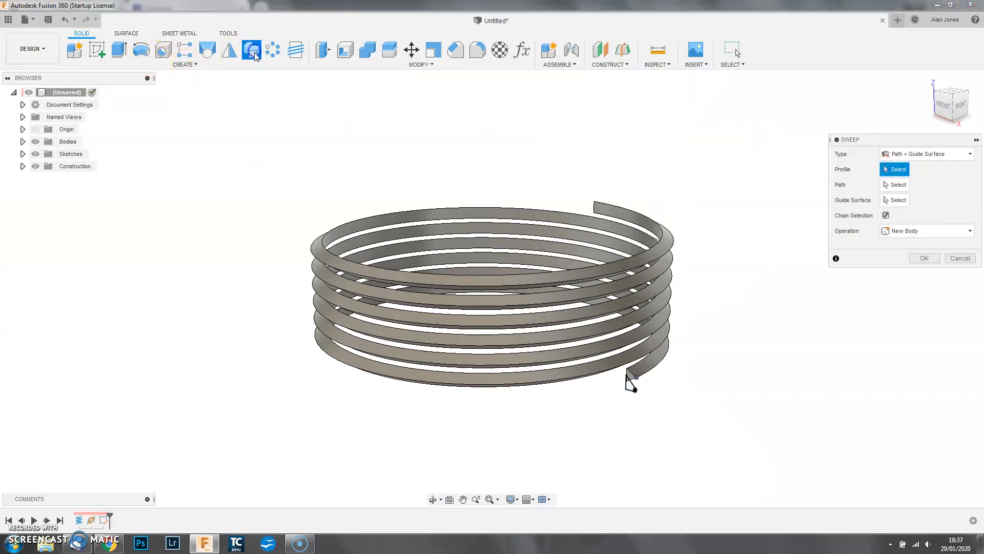
pyautogui.click(630, 385)
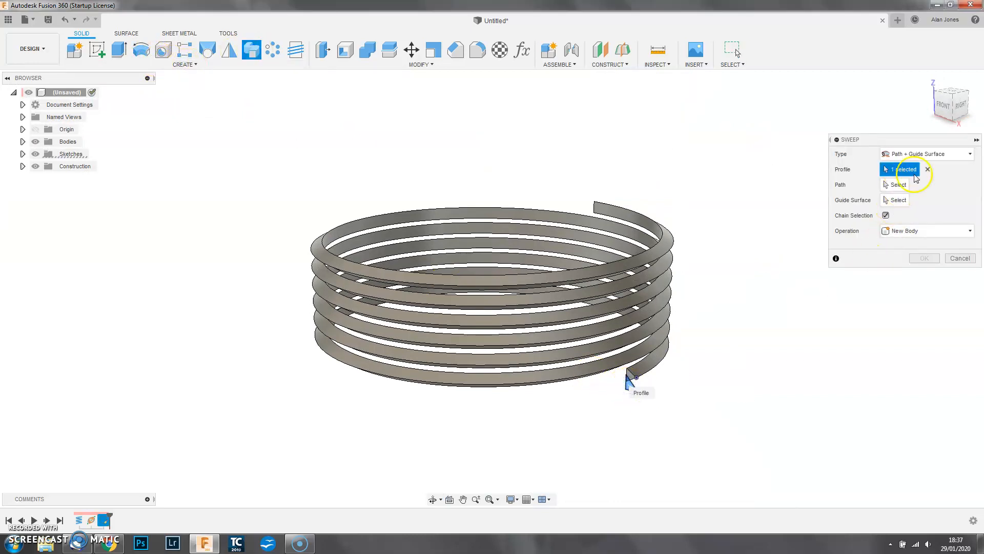
pyautogui.click(919, 155)
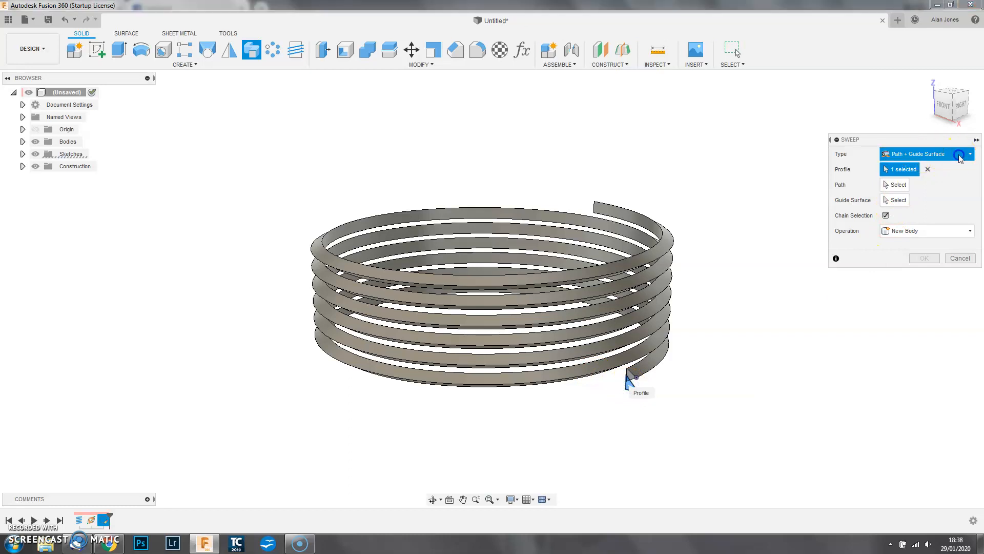
pyautogui.click(918, 193)
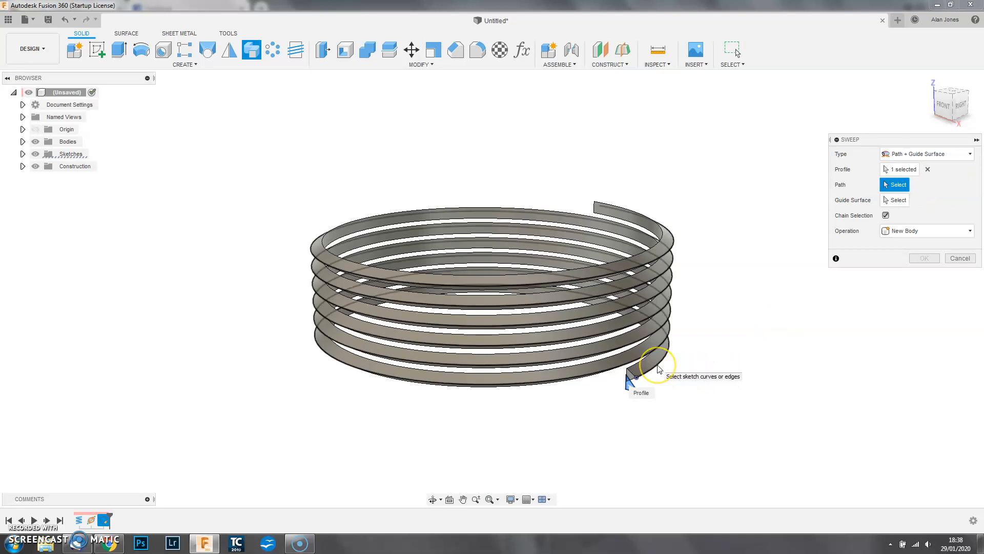
pyautogui.click(658, 369)
pyautogui.click(899, 200)
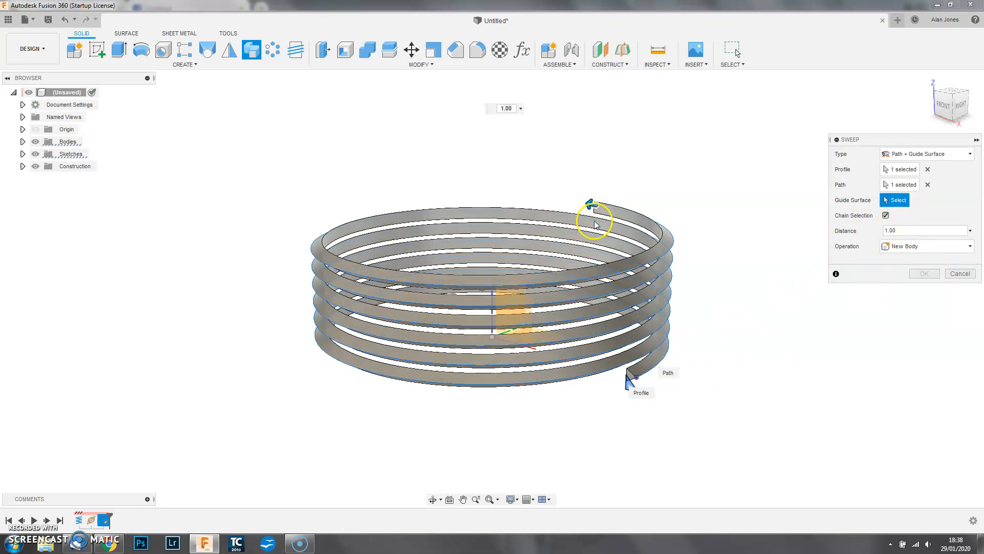
pyautogui.click(614, 214)
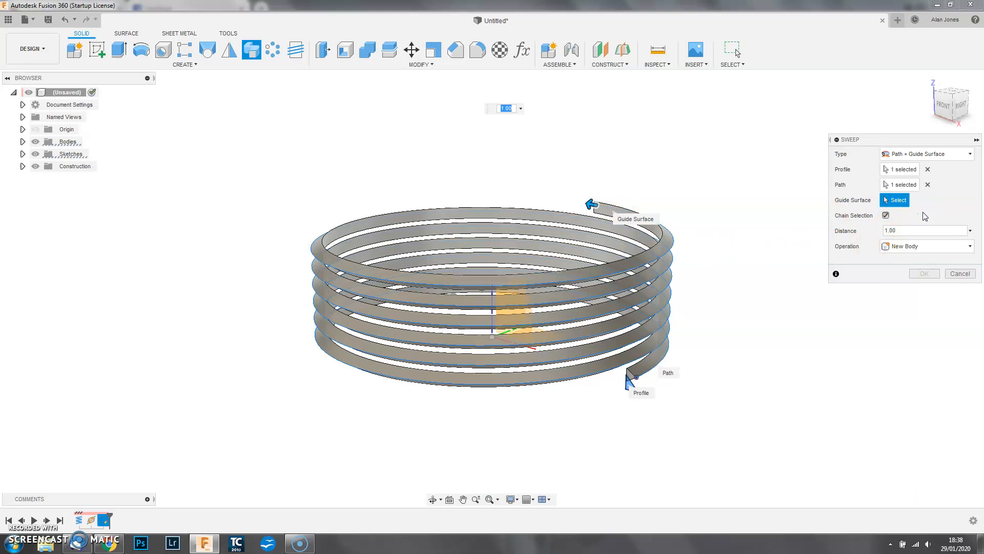
pyautogui.click(918, 246)
pyautogui.click(904, 297)
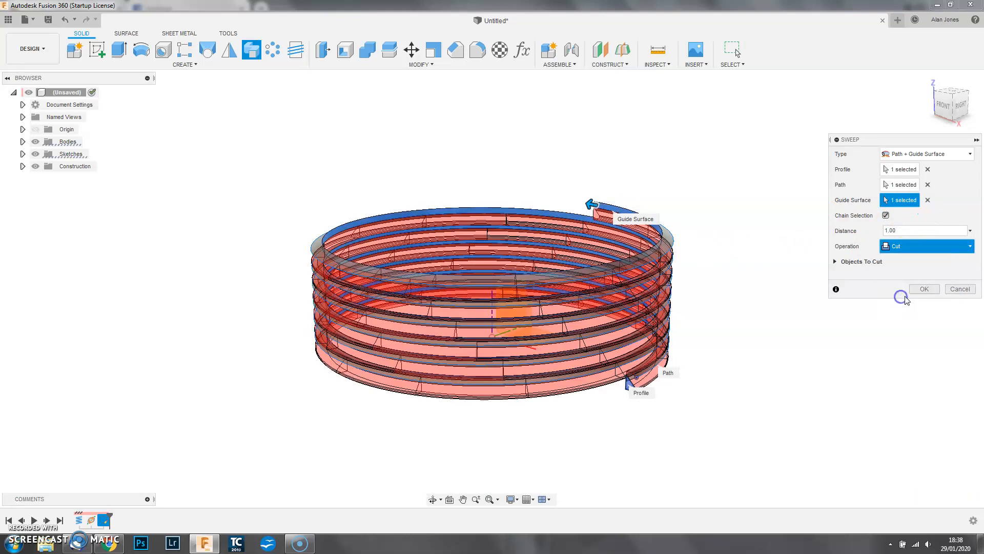
pyautogui.click(921, 274)
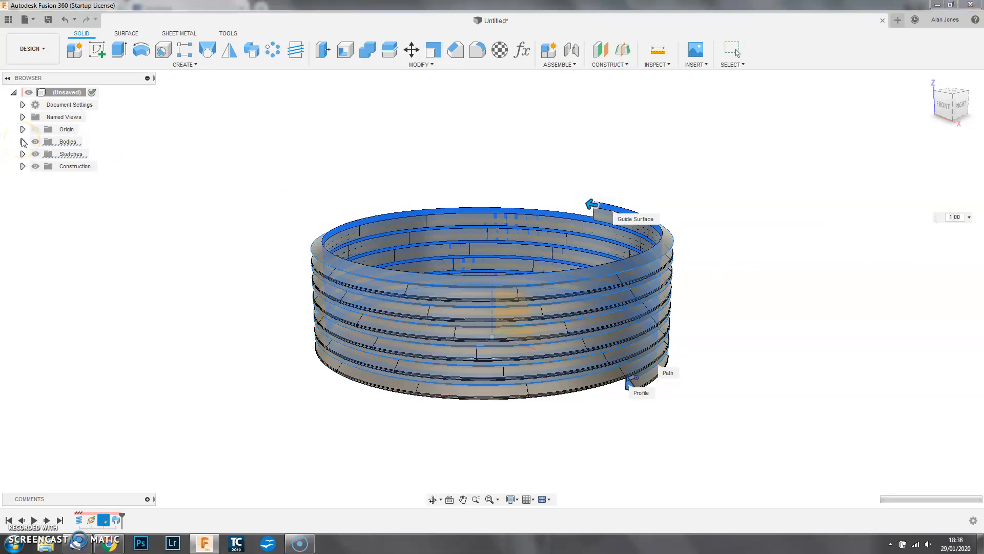
# - Remove the original coil body, leaving the swept thread body
pyautogui.click(23, 142)
pyautogui.click(44, 154)
pyautogui.rightClick(63, 153)
pyautogui.click(90, 311)
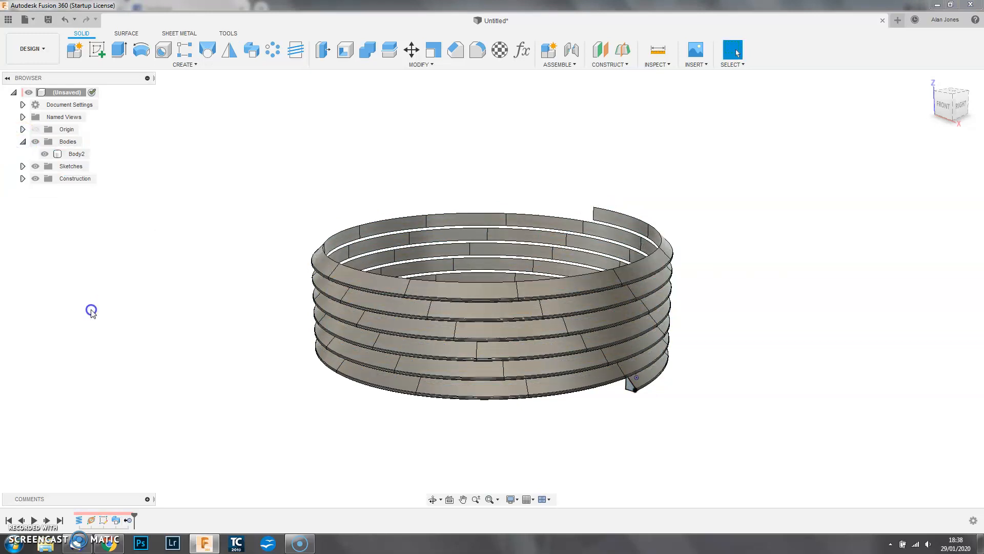
# - Start a sketch on the horizontal origin plane and draw an origin-centred circle matching the thread's inner diameter
pyautogui.scroll(4, 660, 398)
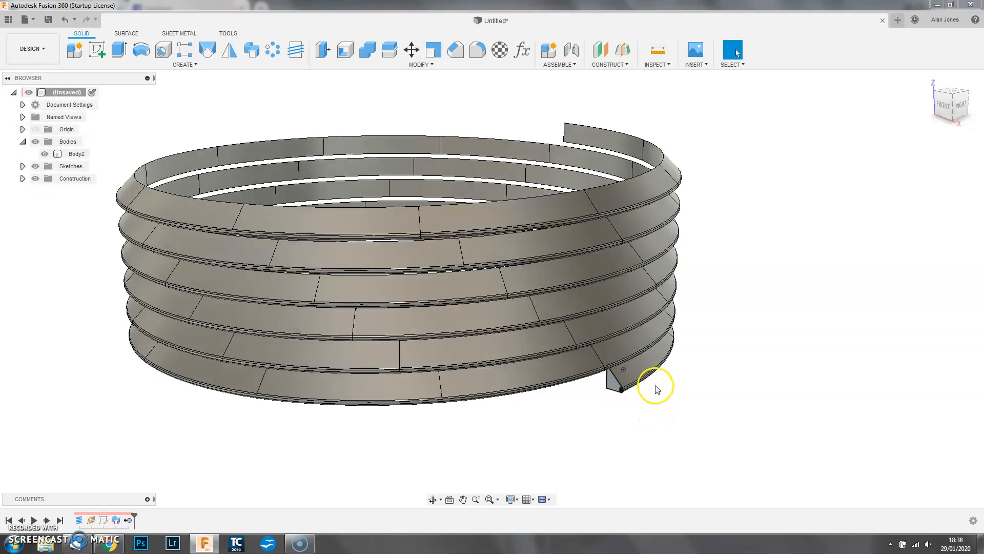
pyautogui.moveTo(555, 299); pyautogui.dragTo(640, 337, button='middle')
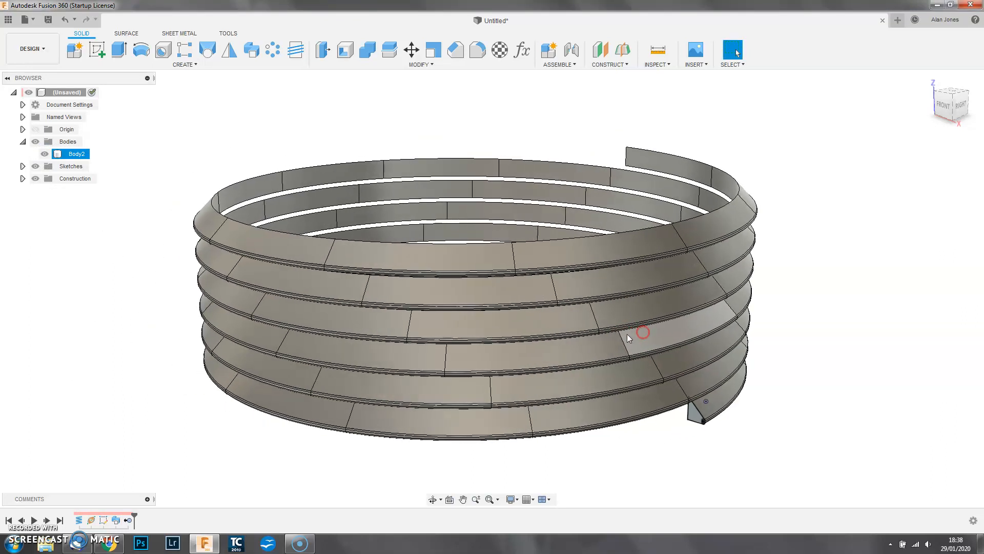
pyautogui.keyDown('shift'); pyautogui.moveTo(699, 292); pyautogui.dragTo(371, 286, button='middle'); pyautogui.keyUp('shift')
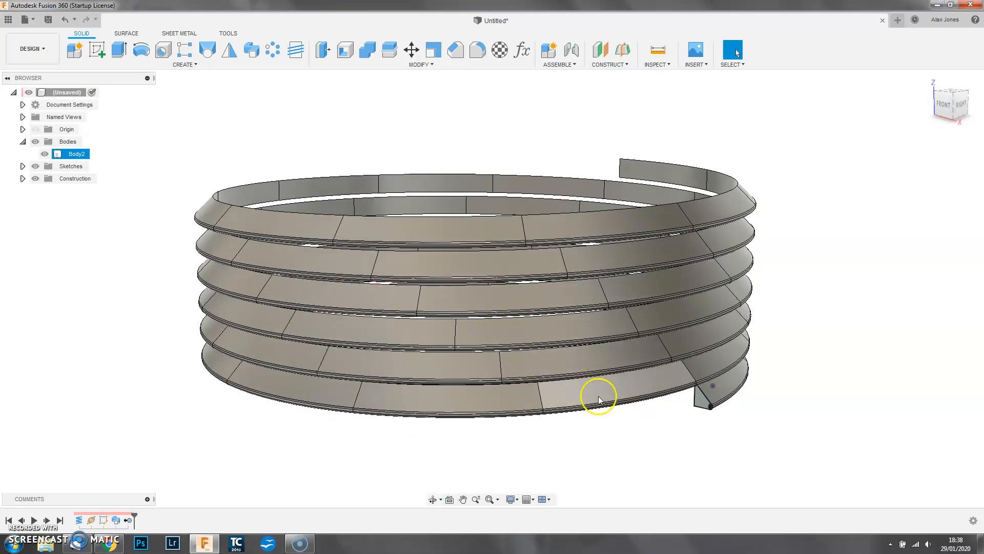
pyautogui.scroll(2, 622, 411)
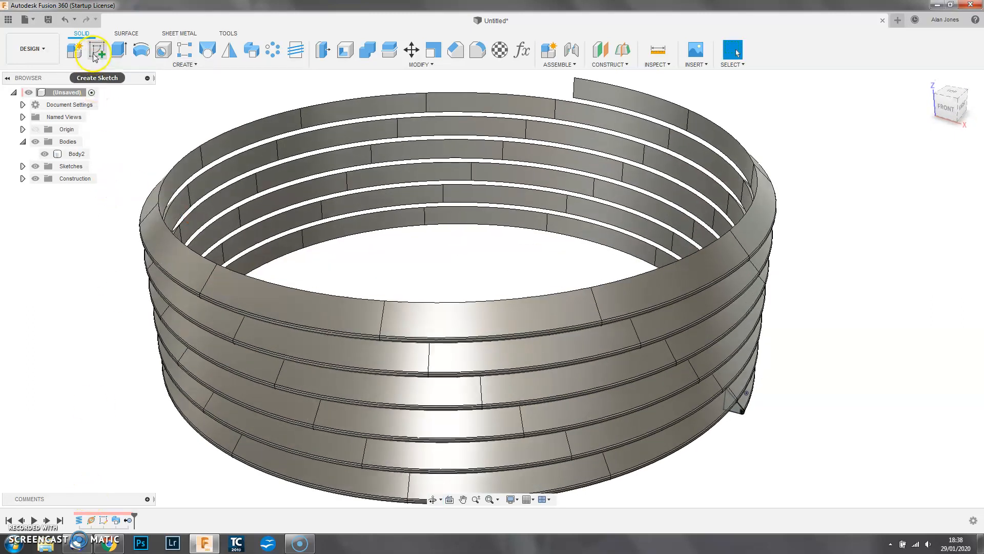
pyautogui.click(96, 49)
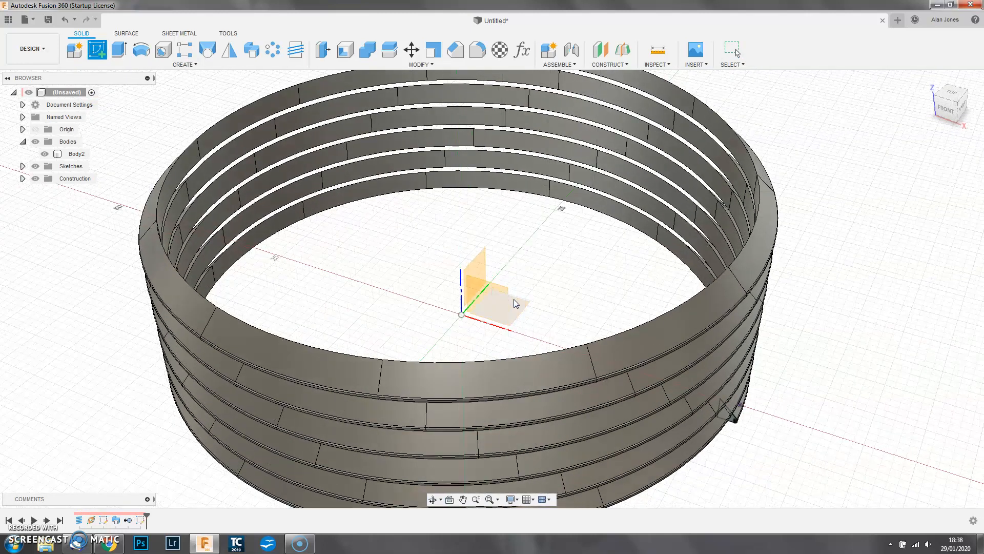
pyautogui.click(515, 303)
pyautogui.press('c')
pyautogui.click(461, 316)
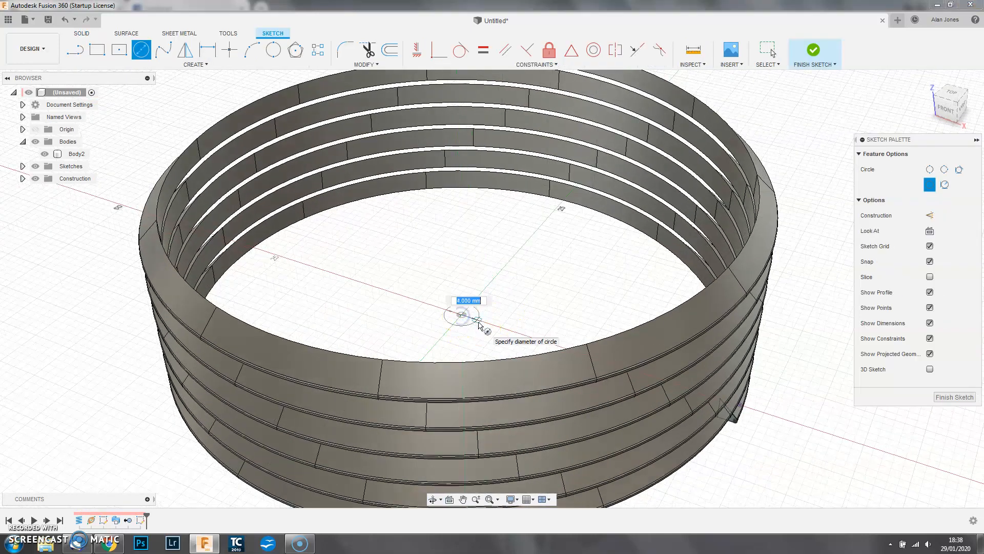
pyautogui.press('Return')
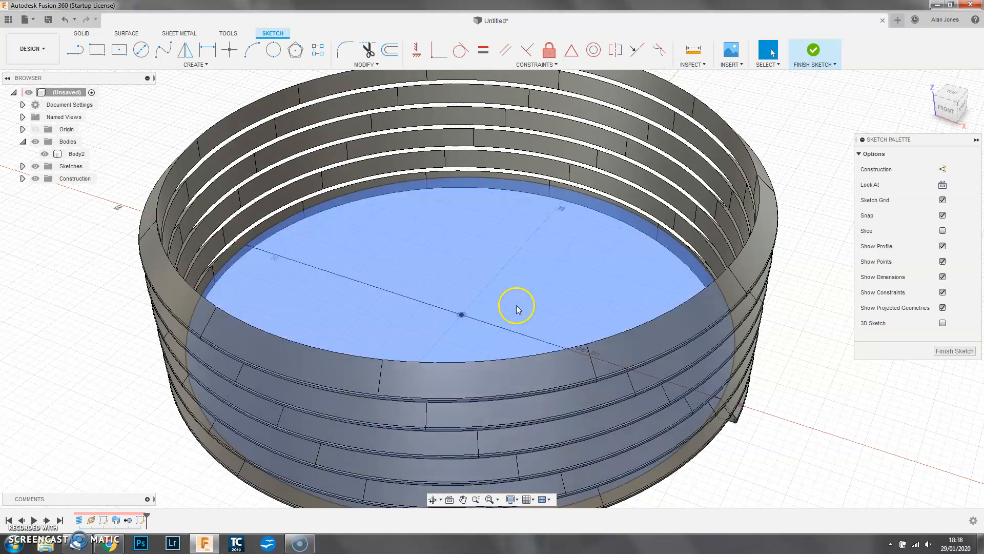
# - Add a concentric 66 mm diameter circle centred on the origin
pyautogui.press('c')
pyautogui.click(461, 314)
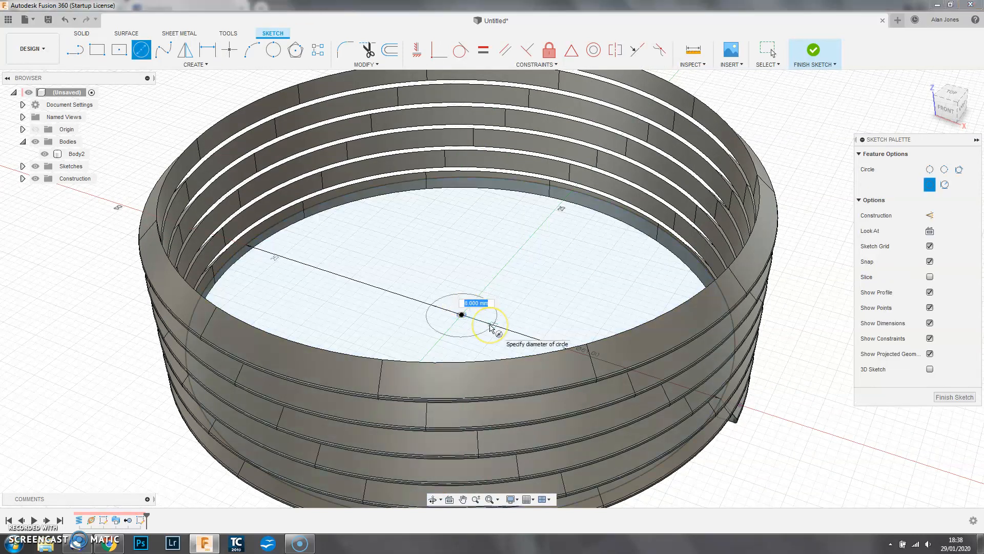
pyautogui.write('66')
pyautogui.press('Return')
# - Extrude the ring between the two circles 15 mm upward as an Intersect with the thread body
pyautogui.moveTo(598, 339)
pyautogui.keyDown('shift'); pyautogui.mouseDown(button='middle')
pyautogui.moveTo(600, 305)
pyautogui.moveTo(610, 332)
pyautogui.moveTo(607, 307)
pyautogui.mouseUp(button='middle'); pyautogui.keyUp('shift')
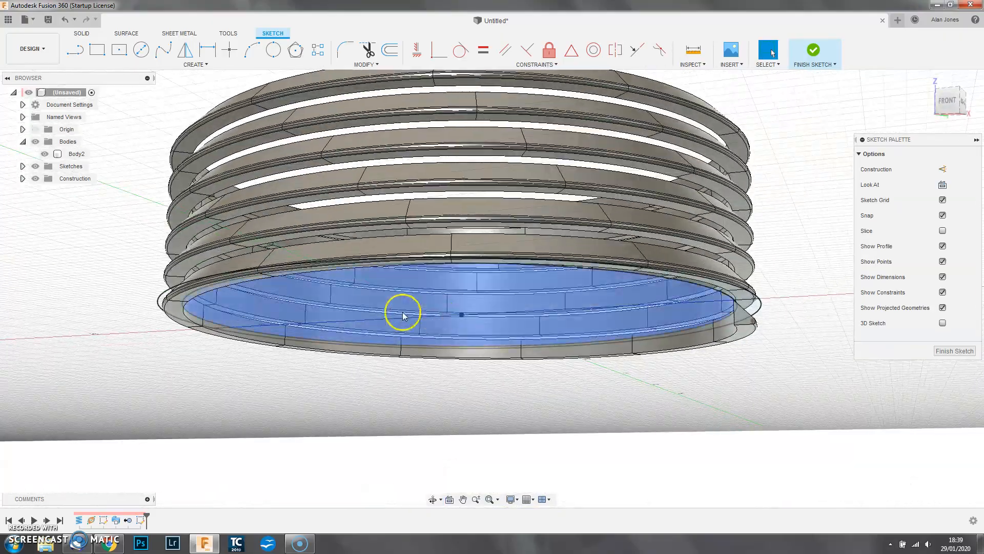
pyautogui.press('e')
pyautogui.click(295, 301)
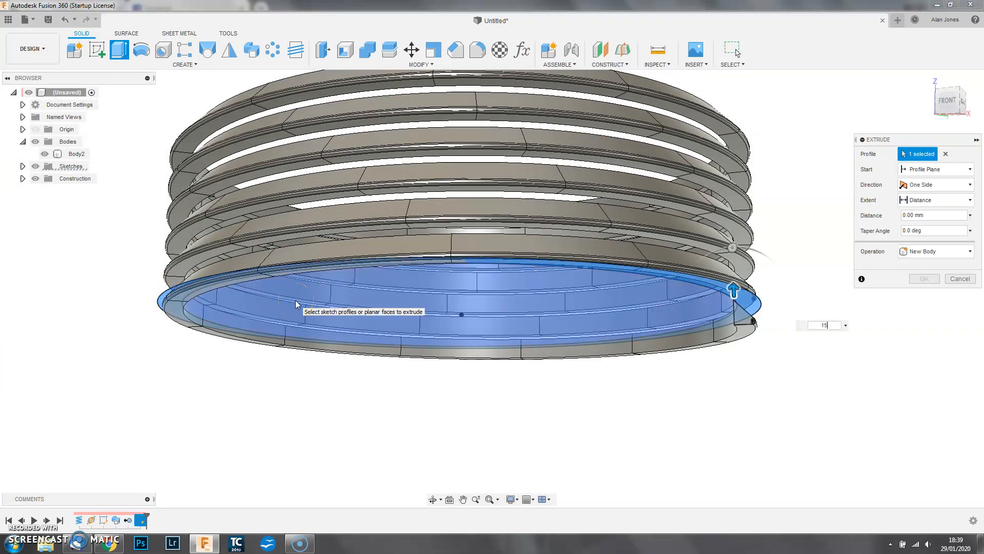
pyautogui.click(915, 256)
pyautogui.click(917, 282)
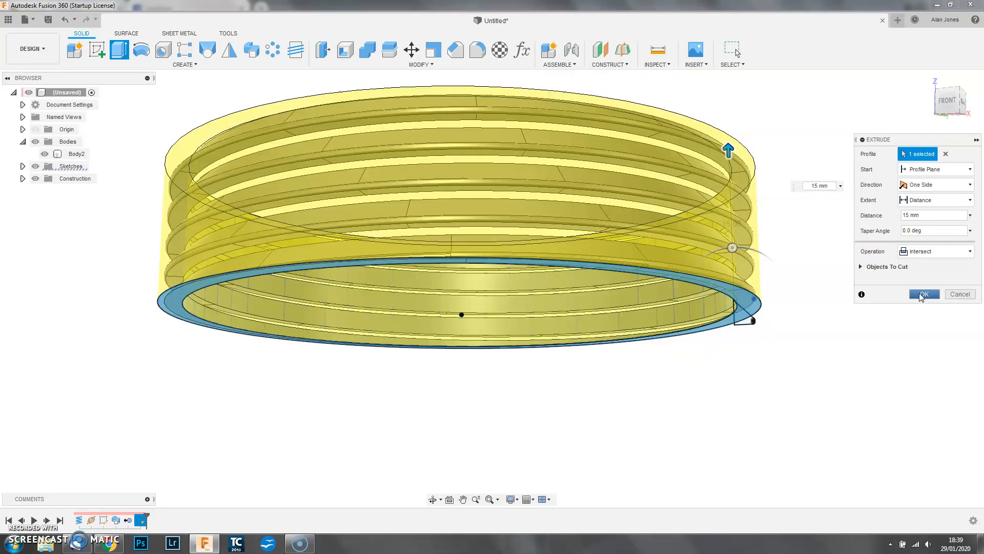
pyautogui.click(922, 294)
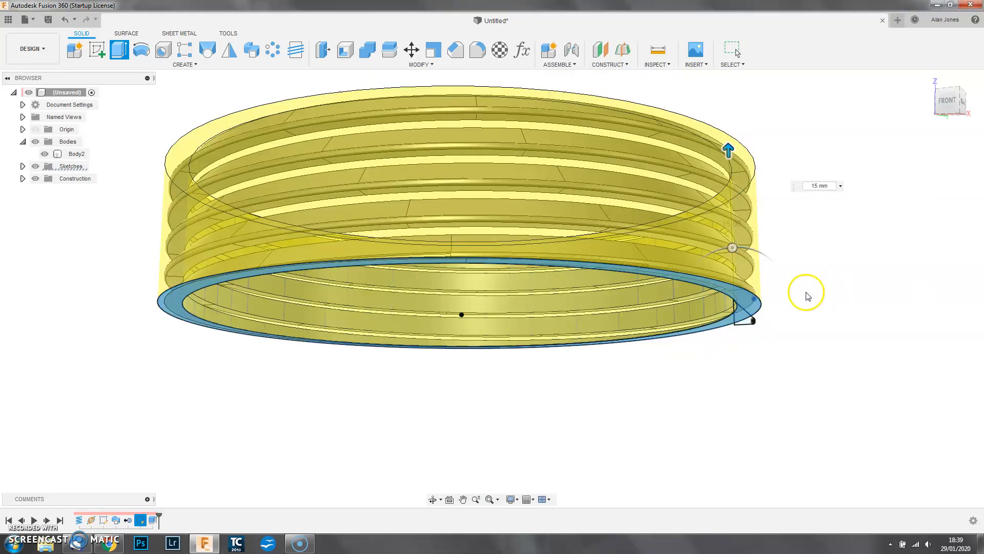
# - Extrude the inner circle 15 mm upward and join it to the thread as its solid core
pyautogui.click(584, 324)
pyautogui.write('15')
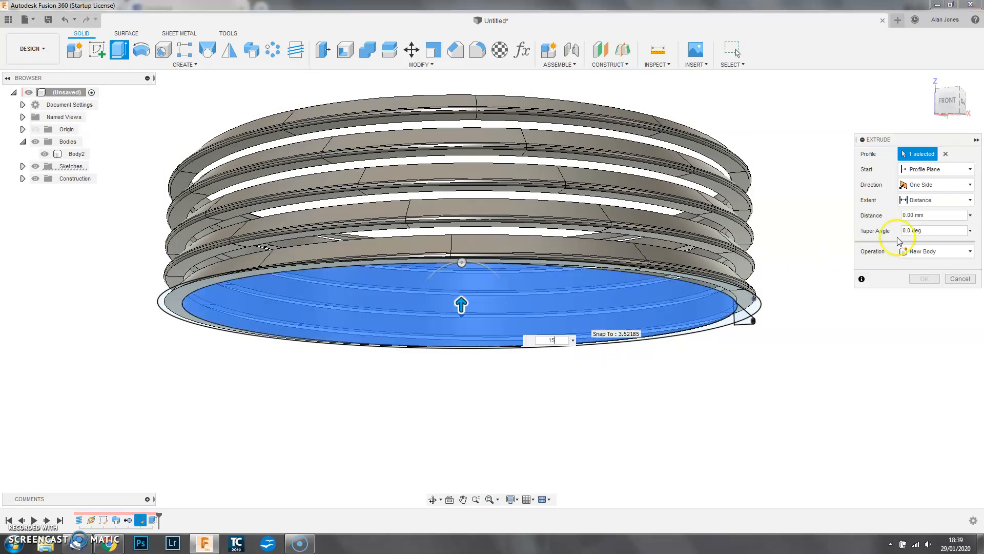
pyautogui.press('Return')
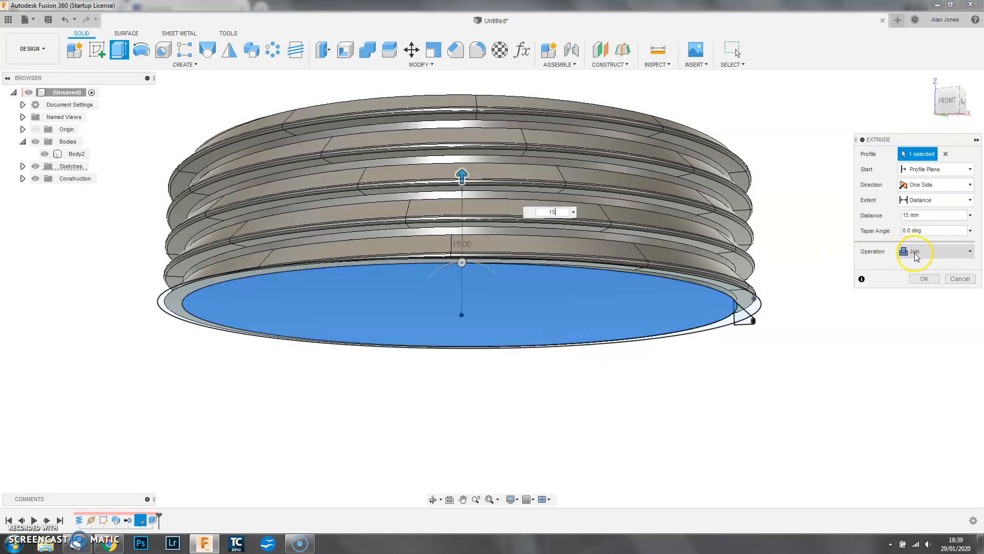
pyautogui.click(924, 278)
# - Examine the thread's flanks, core and top end on the joined body from several angles
pyautogui.keyDown('shift'); pyautogui.moveTo(784, 303); pyautogui.dragTo(542, 334, button='middle'); pyautogui.keyUp('shift')
pyautogui.scroll(5, 347, 291)
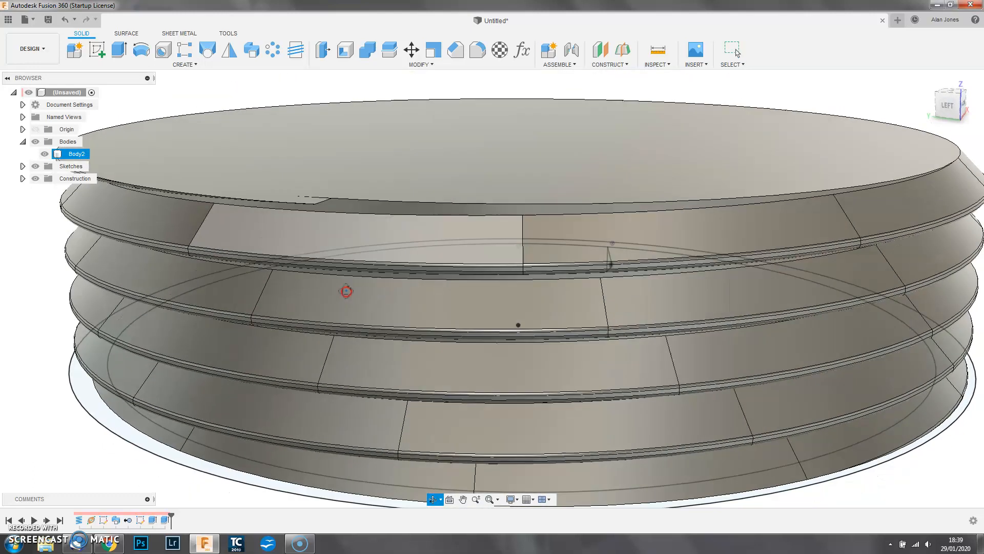
pyautogui.keyDown('shift'); pyautogui.moveTo(346, 291); pyautogui.dragTo(345, 286, button='middle'); pyautogui.keyUp('shift')
pyautogui.moveTo(356, 236); pyautogui.dragTo(450, 312, button='middle')
pyautogui.keyDown('shift'); pyautogui.moveTo(424, 259); pyautogui.dragTo(422, 250, button='middle'); pyautogui.keyUp('shift')
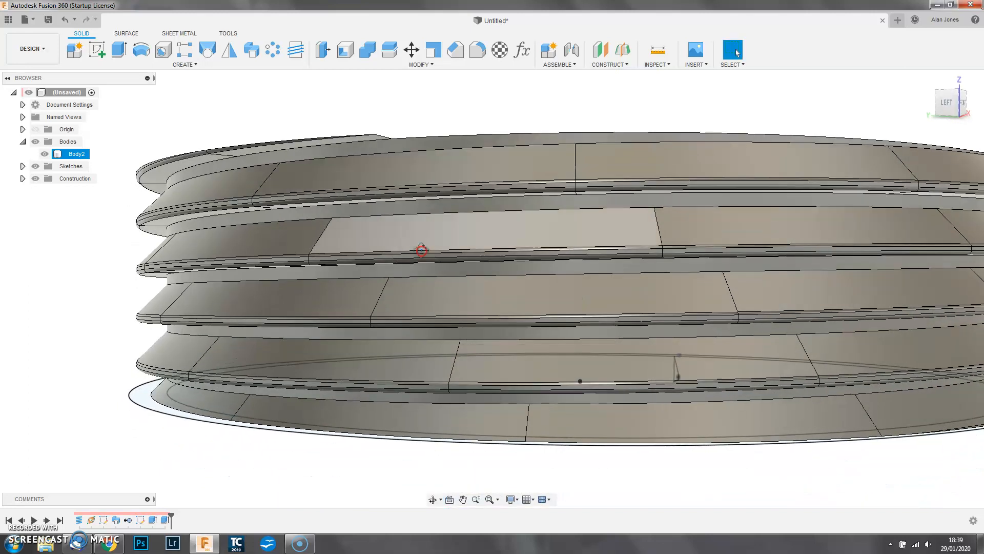
pyautogui.scroll(1, 362, 143)
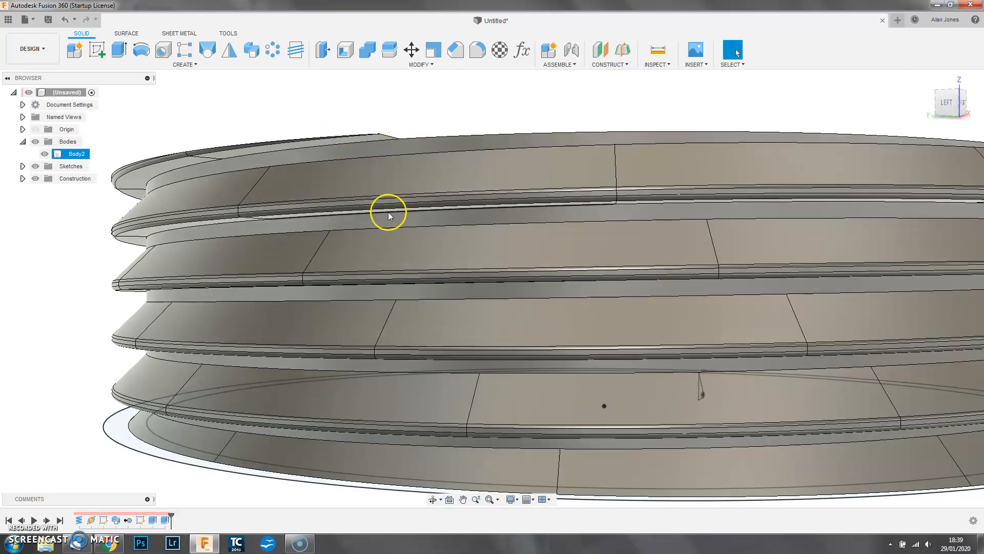
pyautogui.scroll(-5, 377, 225)
pyautogui.keyDown('shift'); pyautogui.moveTo(419, 232); pyautogui.dragTo(418, 252, button='middle'); pyautogui.keyUp('shift')
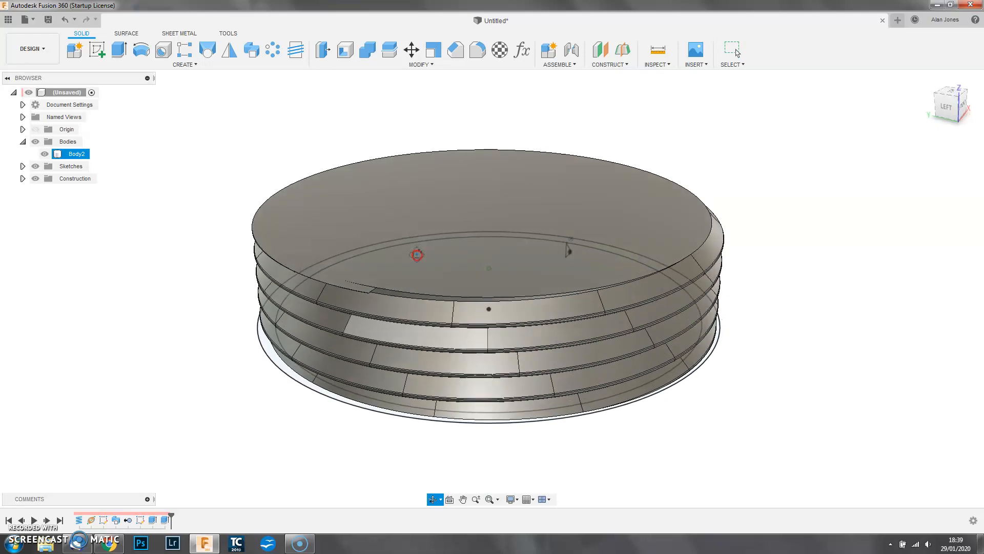
# - Start a sketch on the vertical origin plane through the thread's axis and hide the thread body
pyautogui.click(205, 155)
pyautogui.click(102, 44)
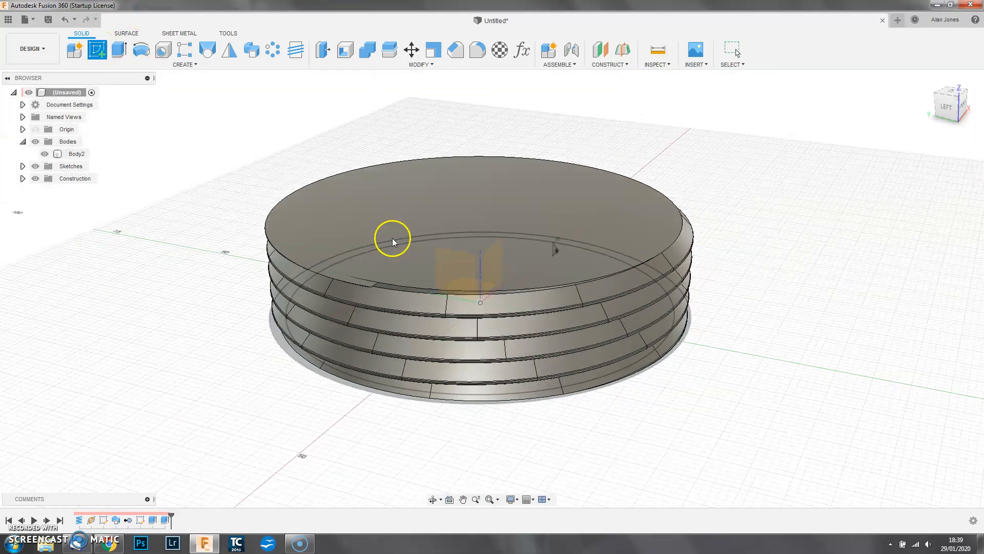
pyautogui.click(407, 239)
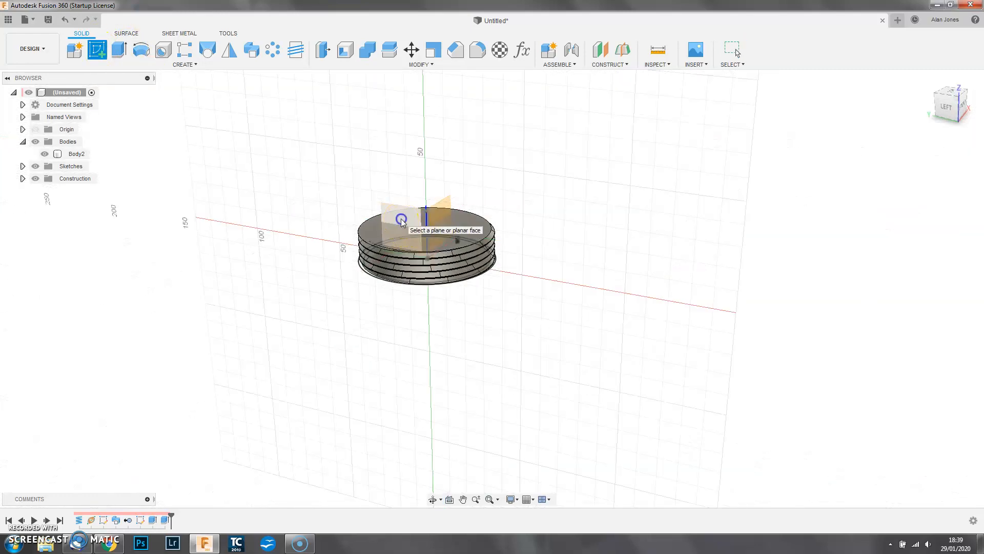
pyautogui.click(44, 154)
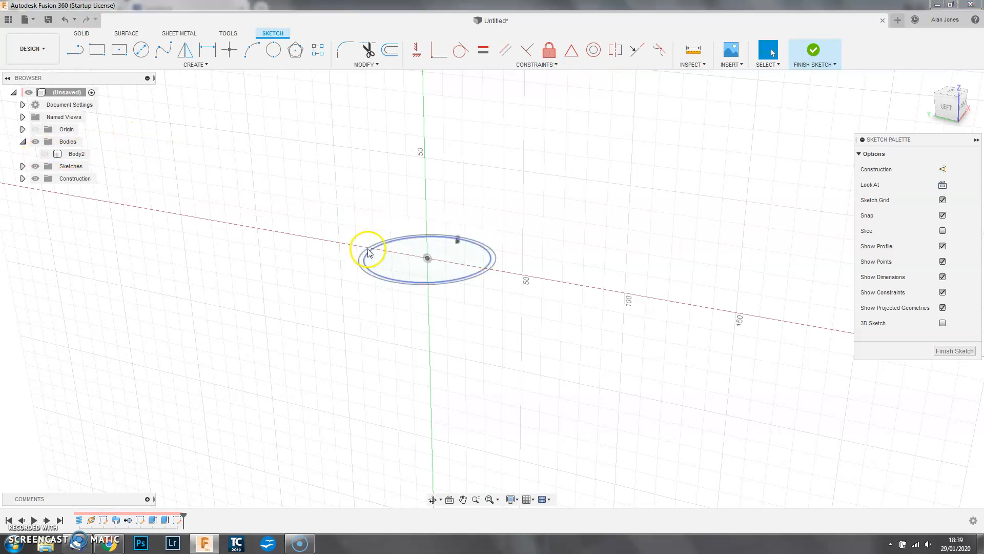
pyautogui.scroll(5, 418, 251)
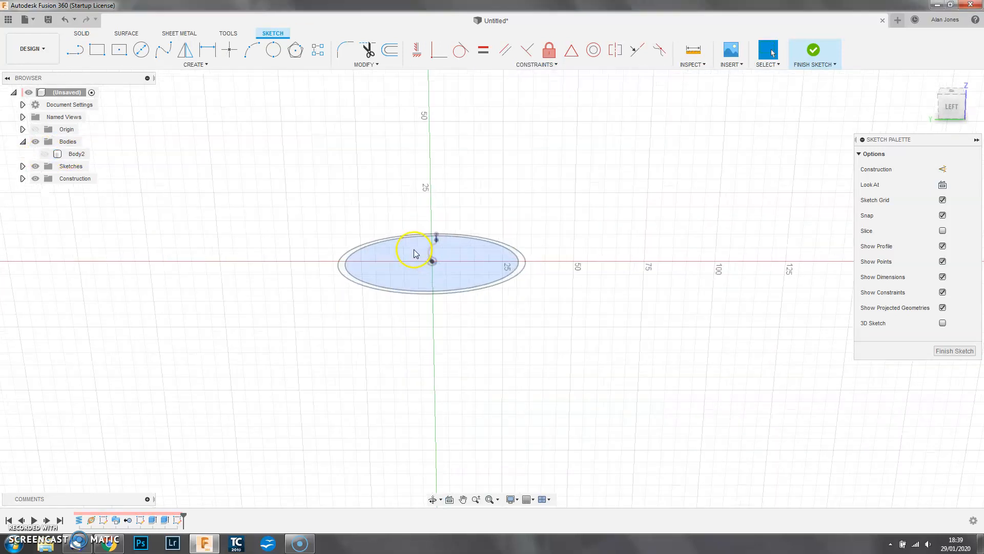
# - Sketch a closed right-angled triangle with a horizontal top edge and a vertical outer edge above the circles' outer side
pyautogui.press('l')
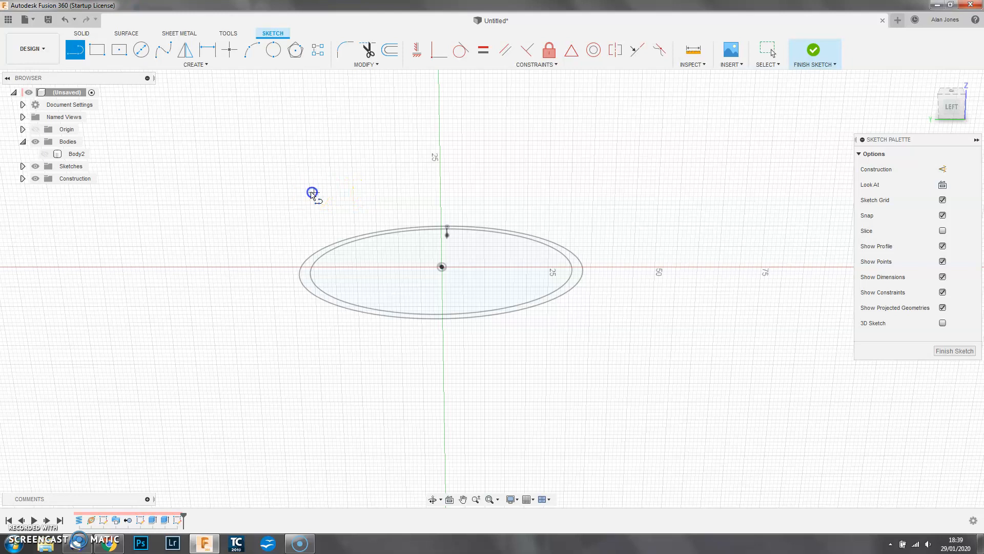
pyautogui.click(313, 193)
pyautogui.click(287, 193)
pyautogui.click(290, 230)
pyautogui.click(314, 194)
pyautogui.scroll(3, 308, 212)
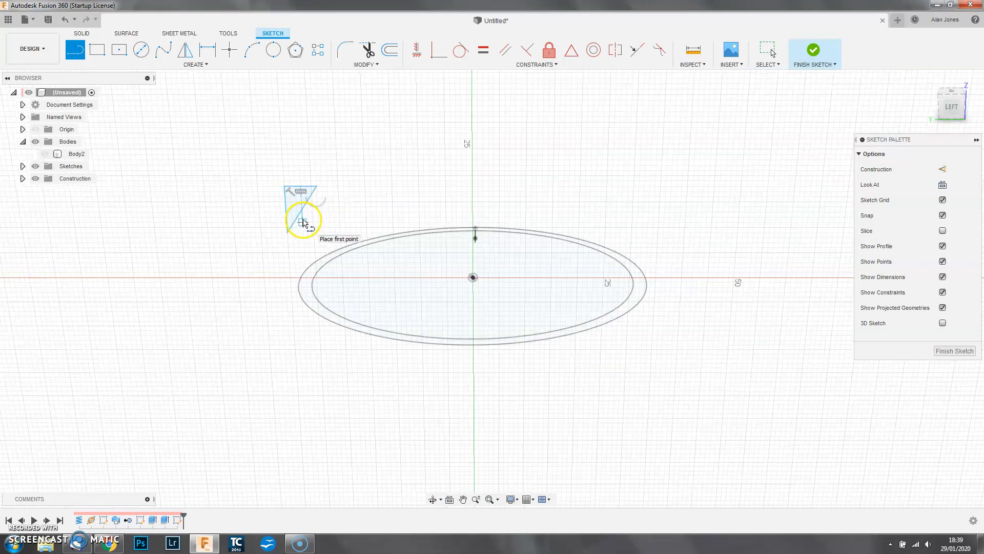
# - Dimension the triangle's top edge 15 mm above the origin
pyautogui.click(583, 315)
pyautogui.click(245, 273)
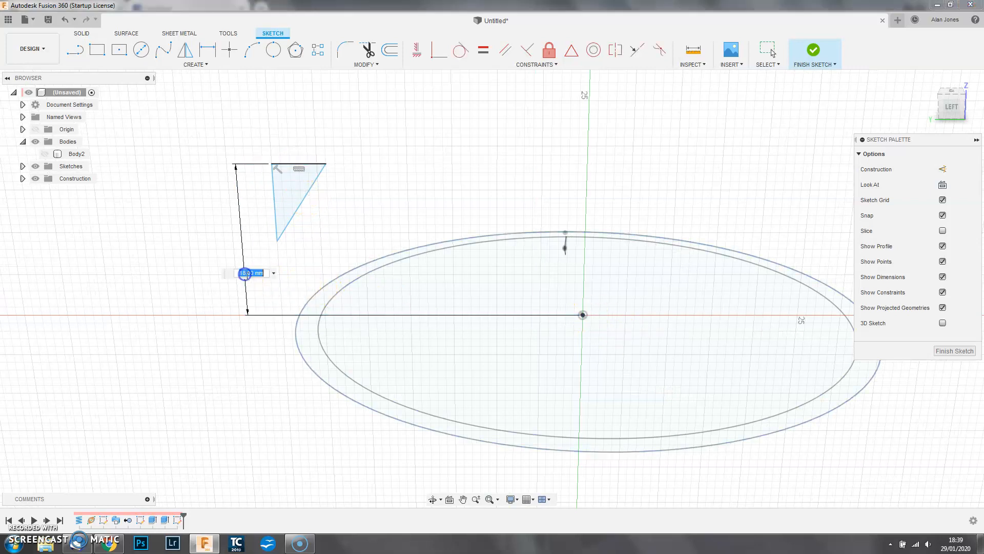
pyautogui.press('Return')
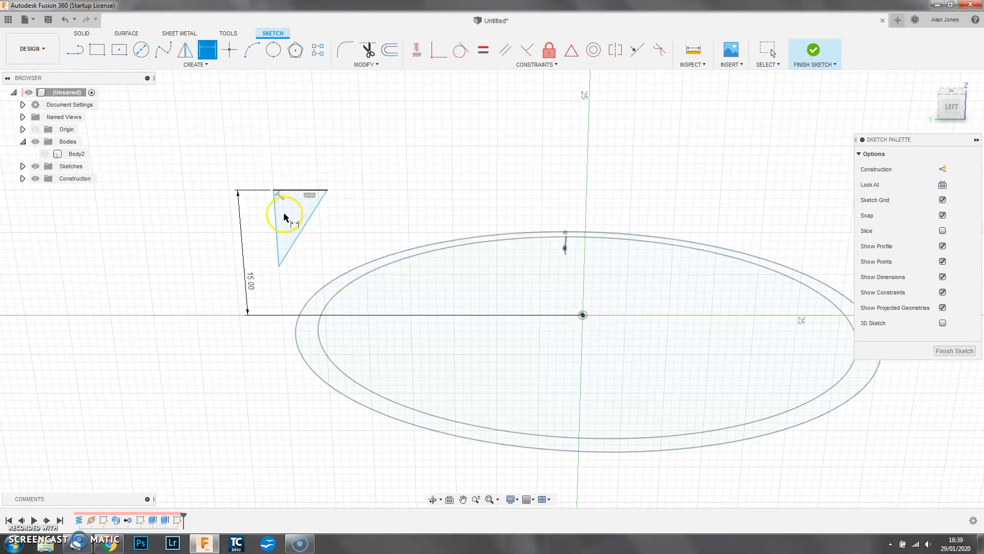
# - Dimension the horizontal distance from the origin to the triangle's vertical outer edge as 65/2 mm
pyautogui.click(583, 315)
pyautogui.click(487, 156)
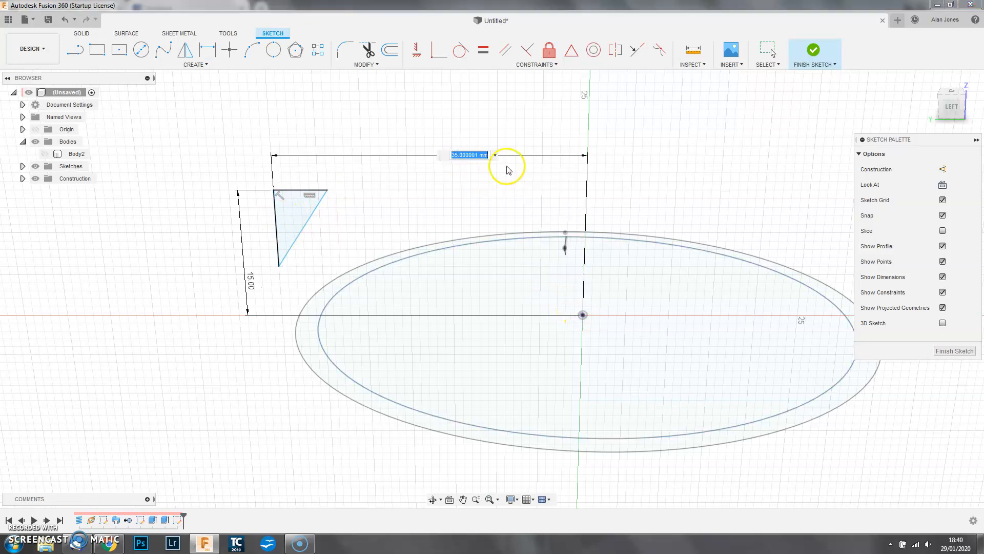
pyautogui.write('65')
pyautogui.press('Return')
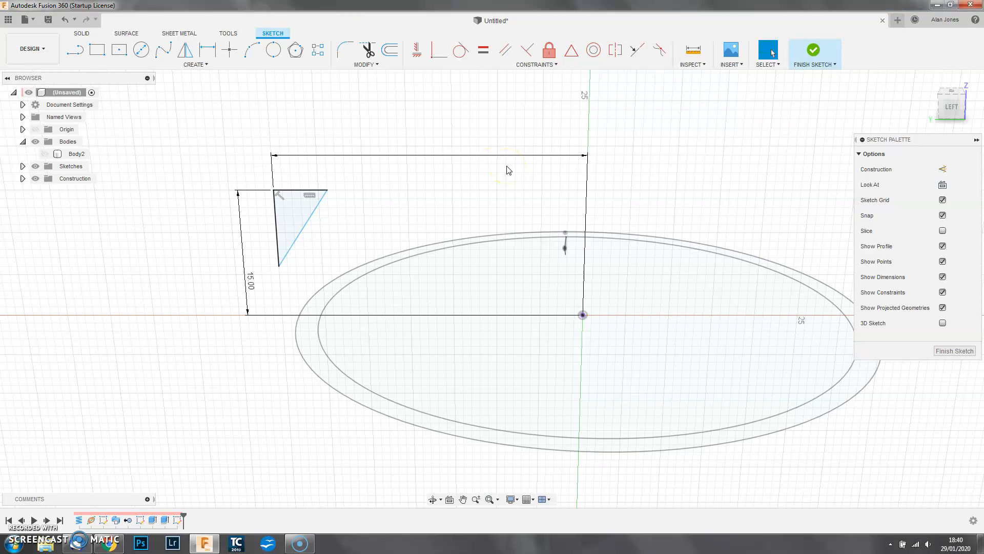
pyautogui.doubleClick(361, 153)
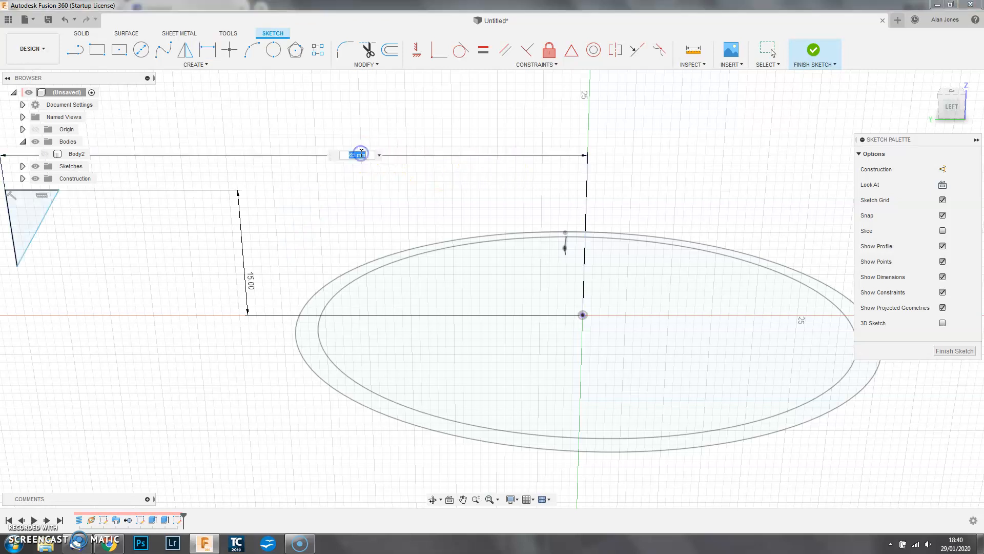
pyautogui.write('/2')
pyautogui.press('Return')
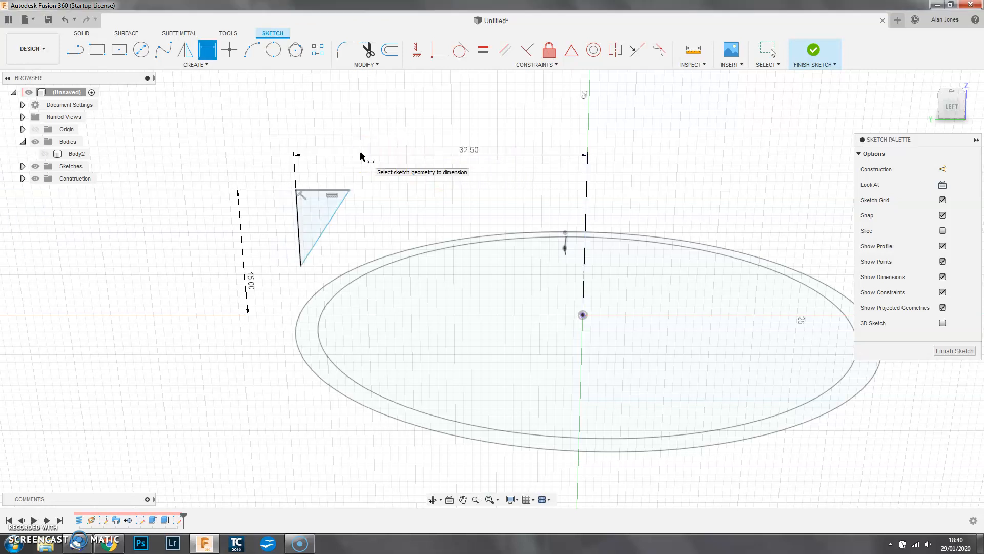
# - Set the angle between the triangle's top and slanted edges to 45° and the top edge's length to 2 mm
pyautogui.scroll(1, 322, 226)
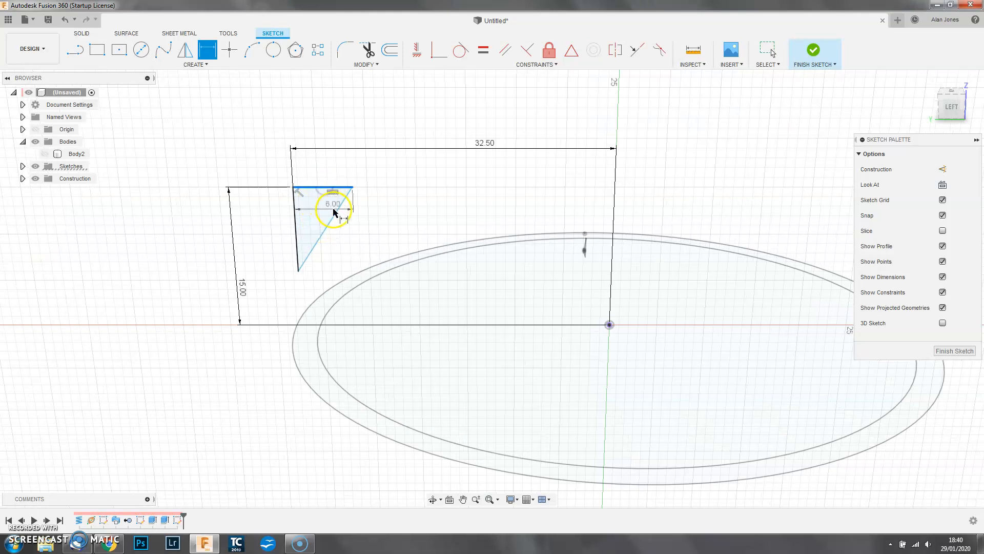
pyautogui.click(315, 208)
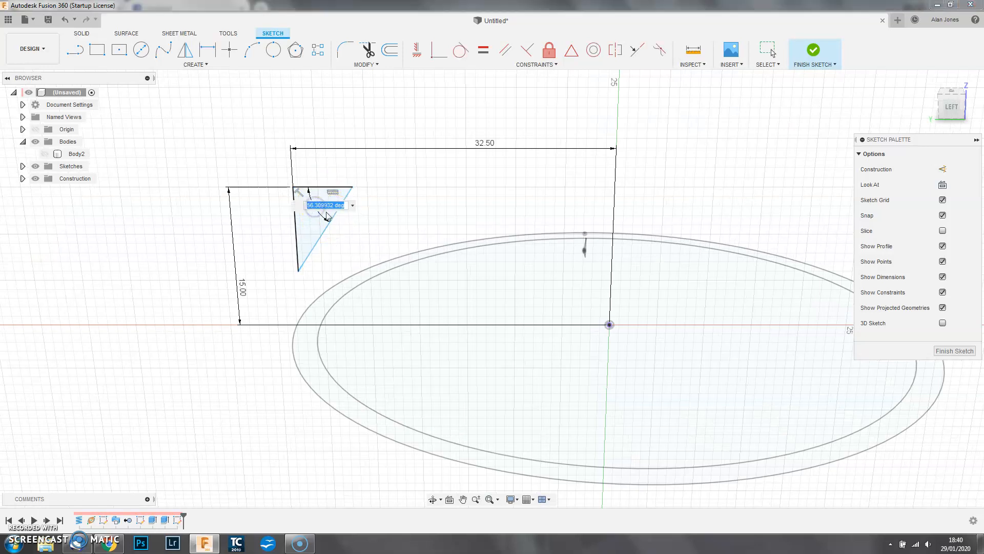
pyautogui.write('45')
pyautogui.press('Return')
pyautogui.click(316, 188)
pyautogui.scroll(3, 316, 190)
pyautogui.click(320, 169)
pyautogui.press('Return')
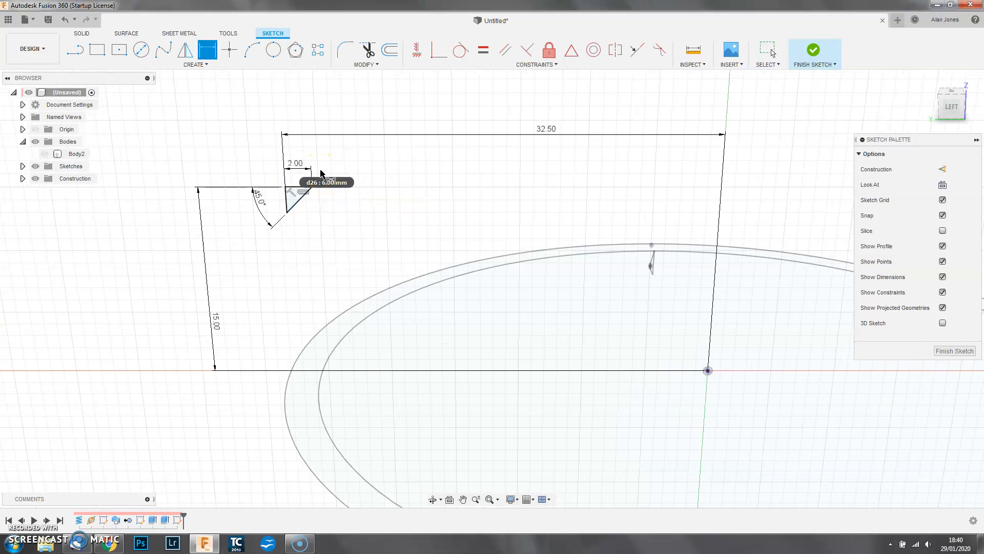
# - Finish the sketch, show the thread body, revolve the triangle fully around the vertical axis as a cut, and hide the sketches
pyautogui.click(819, 55)
pyautogui.click(58, 154)
pyautogui.click(44, 154)
pyautogui.click(141, 49)
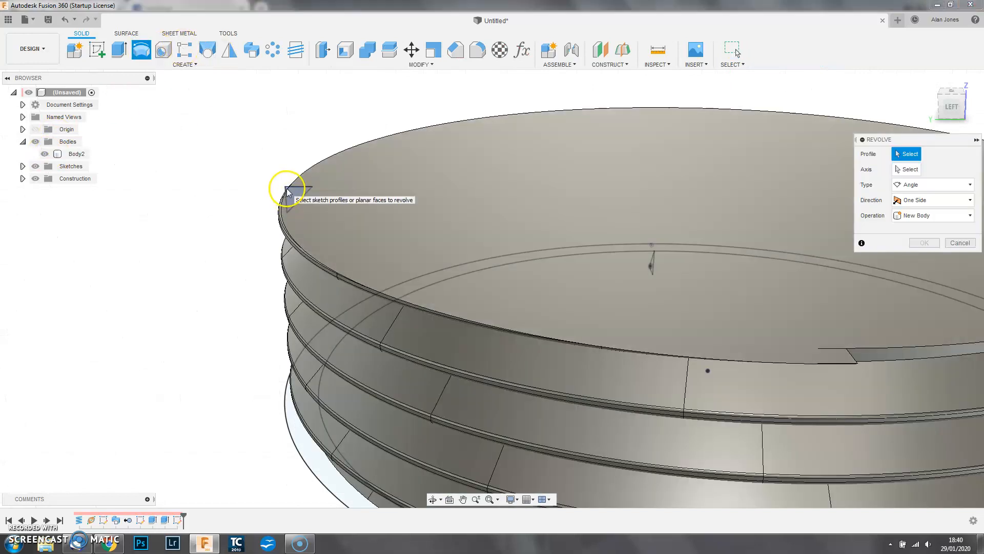
pyautogui.click(288, 193)
pyautogui.click(900, 172)
pyautogui.scroll(-5, 758, 274)
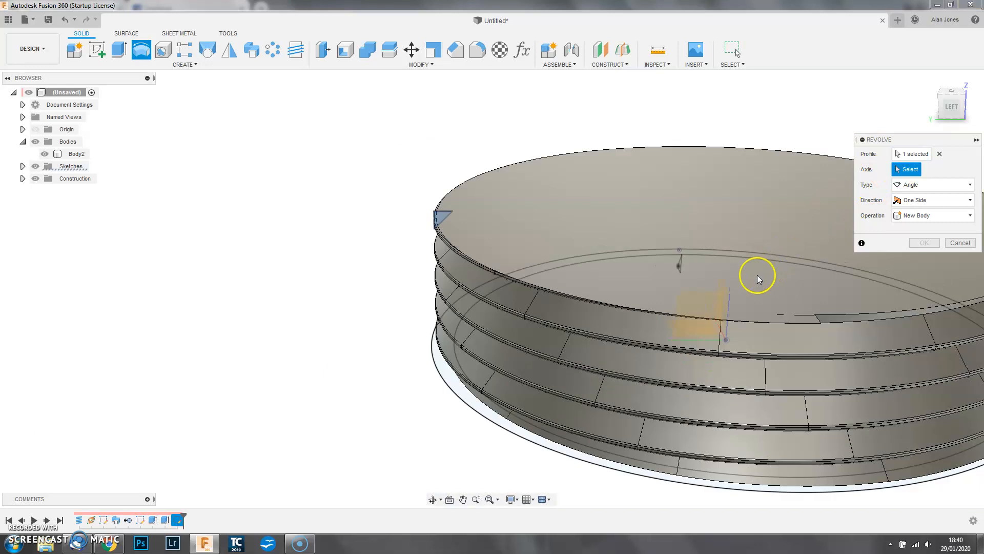
pyautogui.click(746, 250)
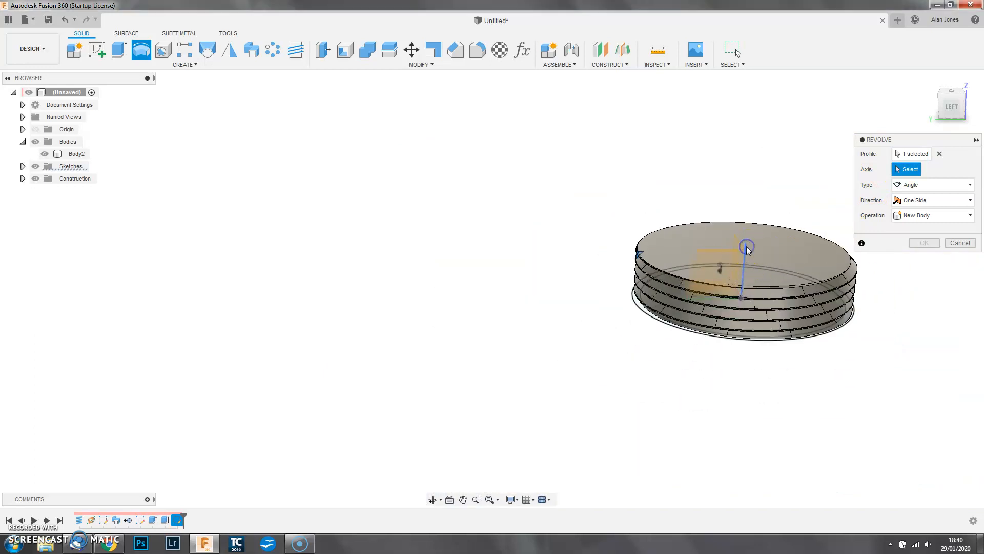
pyautogui.click(917, 272)
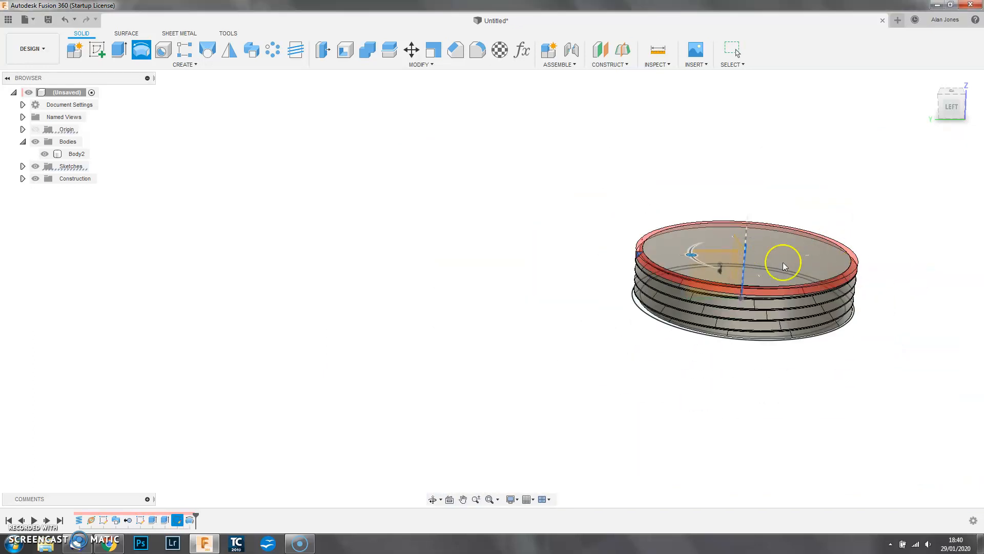
pyautogui.scroll(5, 675, 258)
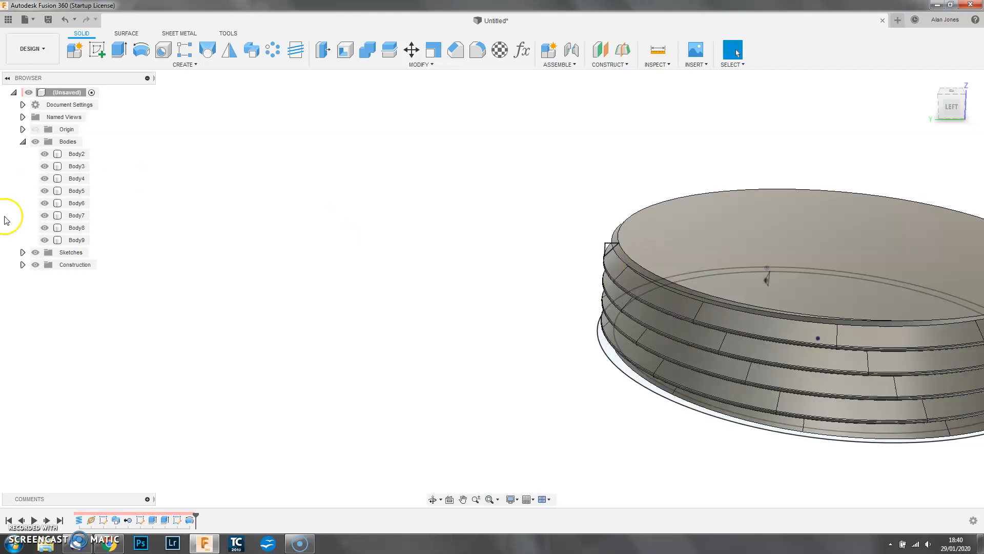
pyautogui.click(36, 252)
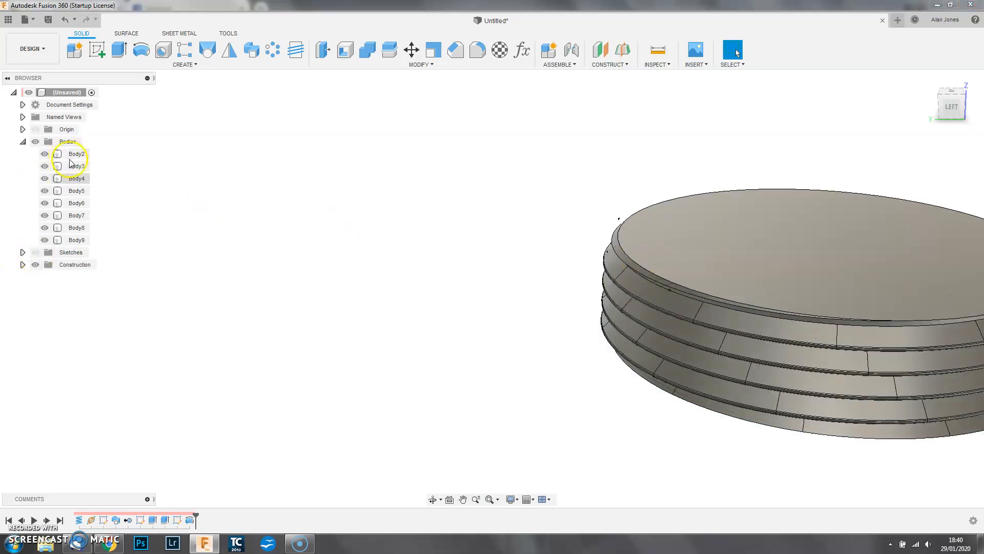
# - Examine the bodies produced by the revolved cut around the thread's top rim, selecting them one by one to locate each
pyautogui.keyDown('shift'); pyautogui.moveTo(538, 278); pyautogui.dragTo(447, 300, button='middle'); pyautogui.keyUp('shift')
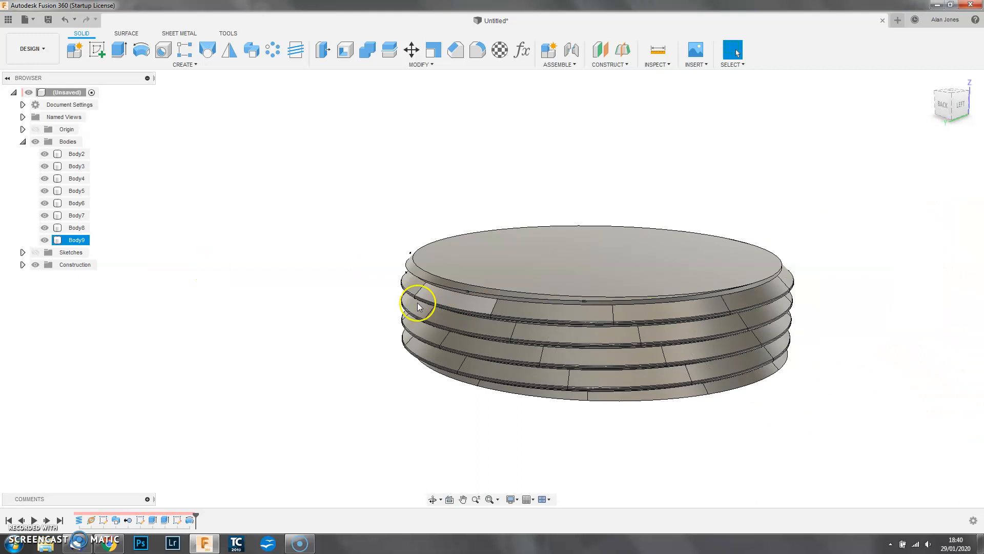
pyautogui.scroll(2, 587, 308)
pyautogui.scroll(4, 589, 308)
pyautogui.keyDown('shift'); pyautogui.moveTo(696, 303); pyautogui.dragTo(663, 301, button='middle'); pyautogui.keyUp('shift')
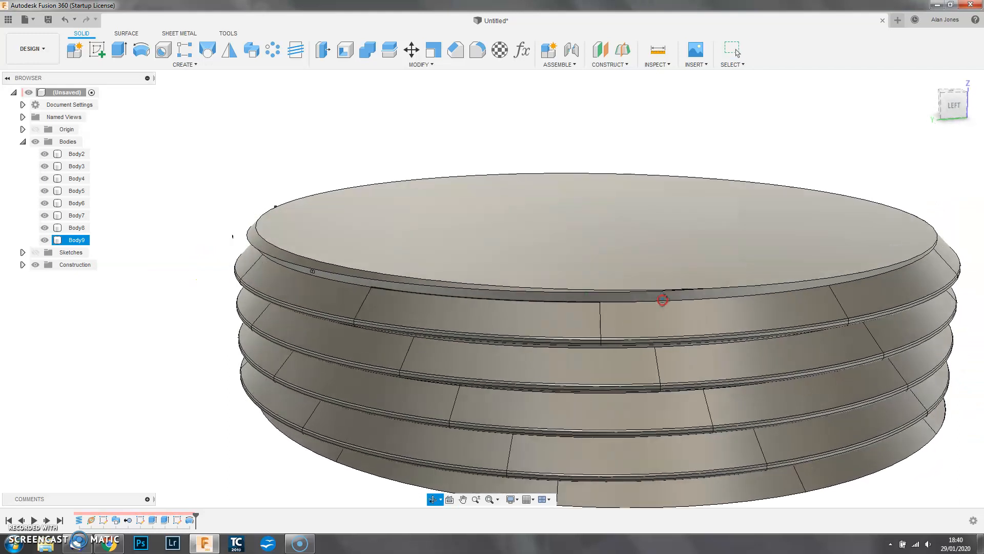
pyautogui.click(73, 229)
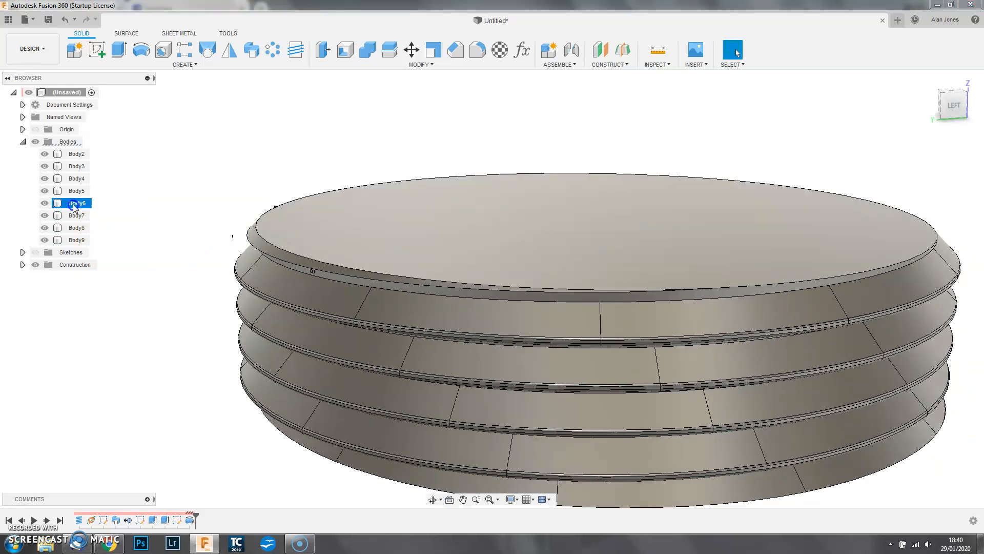
pyautogui.keyDown('shift'); pyautogui.moveTo(206, 231); pyautogui.dragTo(214, 201, button='middle'); pyautogui.keyUp('shift')
pyautogui.scroll(5, 251, 203)
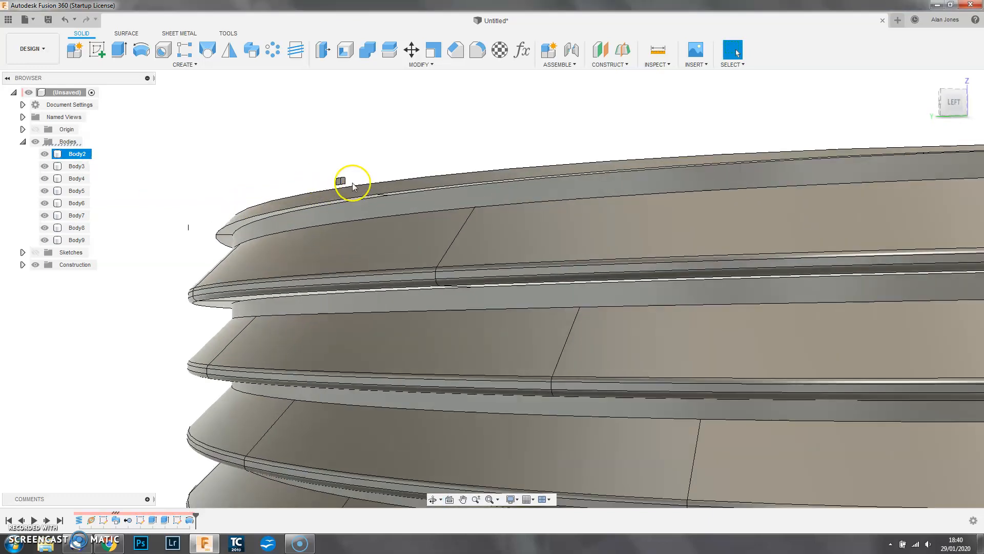
pyautogui.scroll(-4, 332, 228)
pyautogui.keyDown('shift'); pyautogui.moveTo(317, 202); pyautogui.dragTo(310, 218, button='middle'); pyautogui.keyUp('shift')
pyautogui.scroll(2, 311, 221)
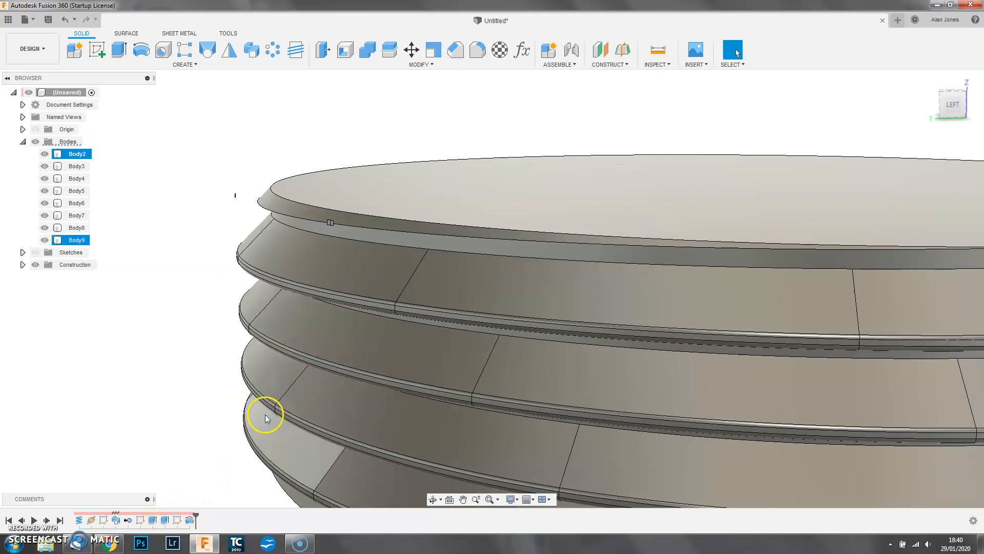
# - Reopen the chamfer profile sketch and set the triangle's top edge length to 2.5 mm
pyautogui.doubleClick(179, 520)
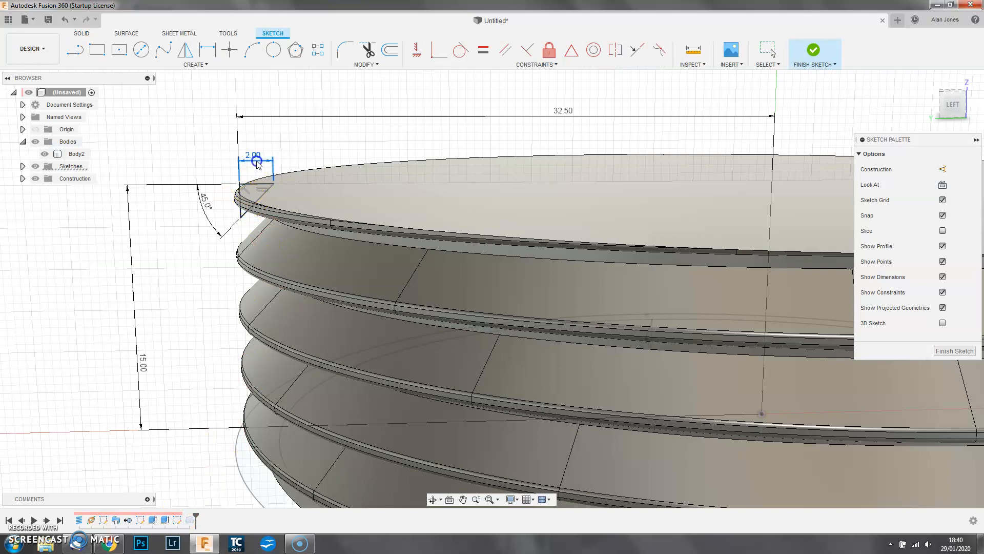
pyautogui.doubleClick(257, 161)
pyautogui.write('2.5')
pyautogui.press('Return')
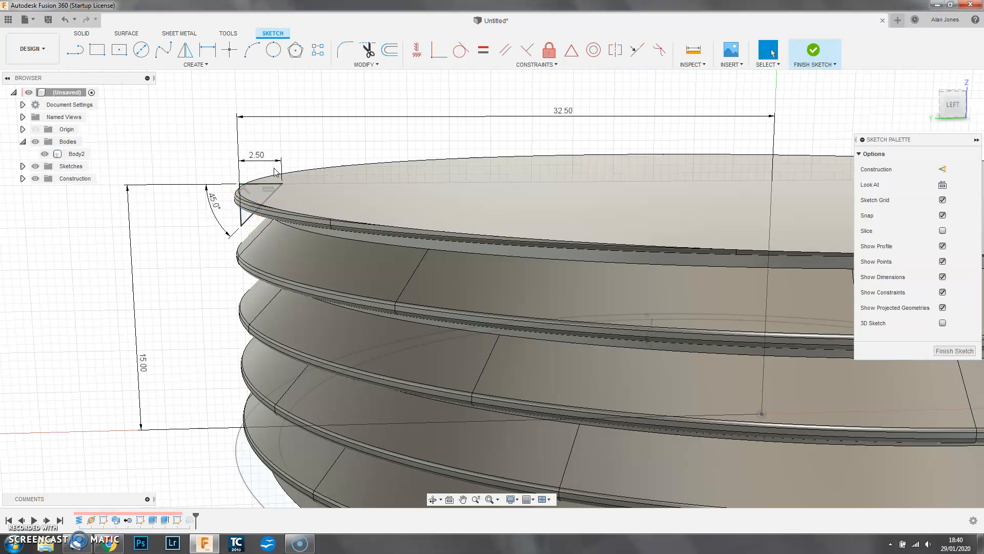
# - Set the horizontal distance from the origin to the triangle's outer edge to 66/2 mm and finish the sketch
pyautogui.doubleClick(572, 116)
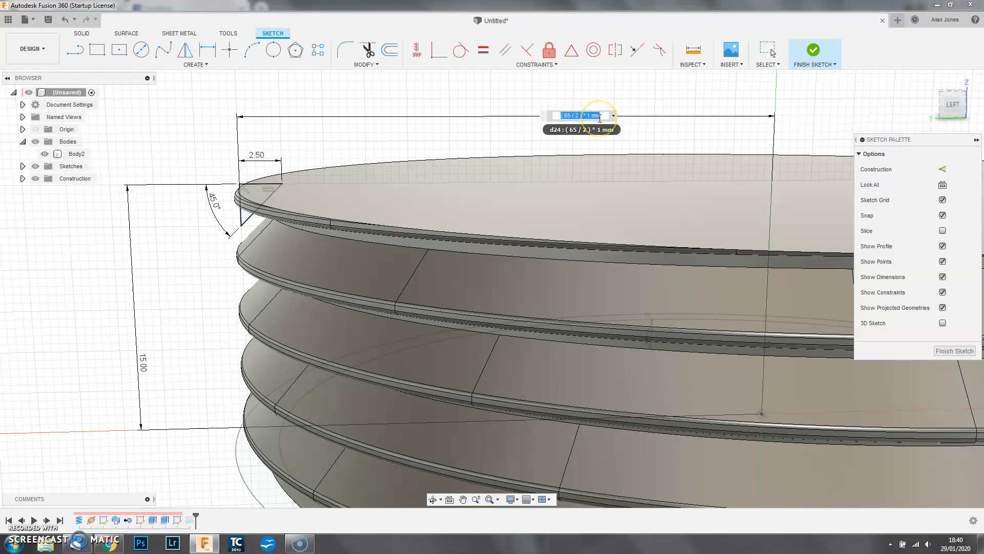
pyautogui.write('66/2')
pyautogui.press('Return')
pyautogui.click(814, 51)
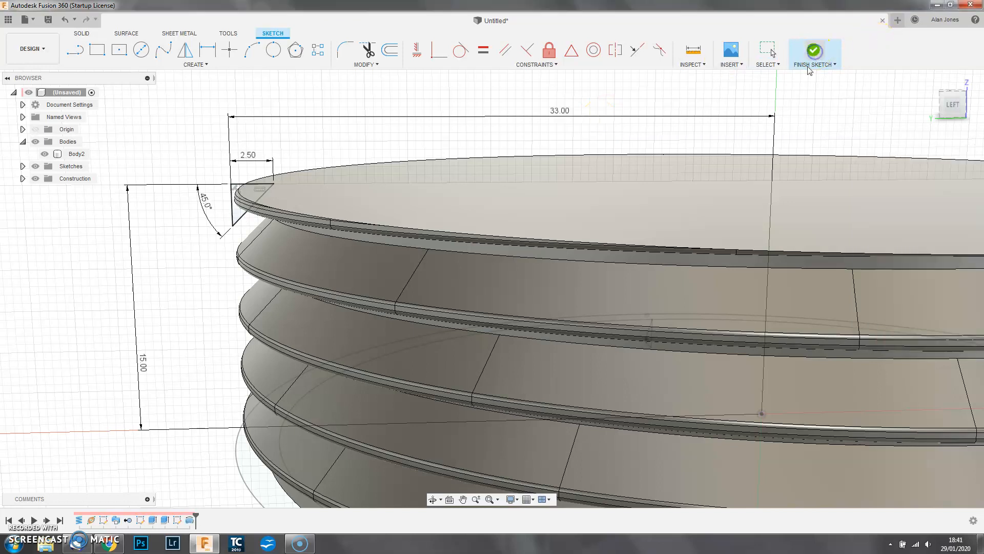
# - Examine the chamfered top end of the thread from several sides
pyautogui.moveTo(488, 170); pyautogui.dragTo(682, 173)
pyautogui.scroll(-6, 684, 170)
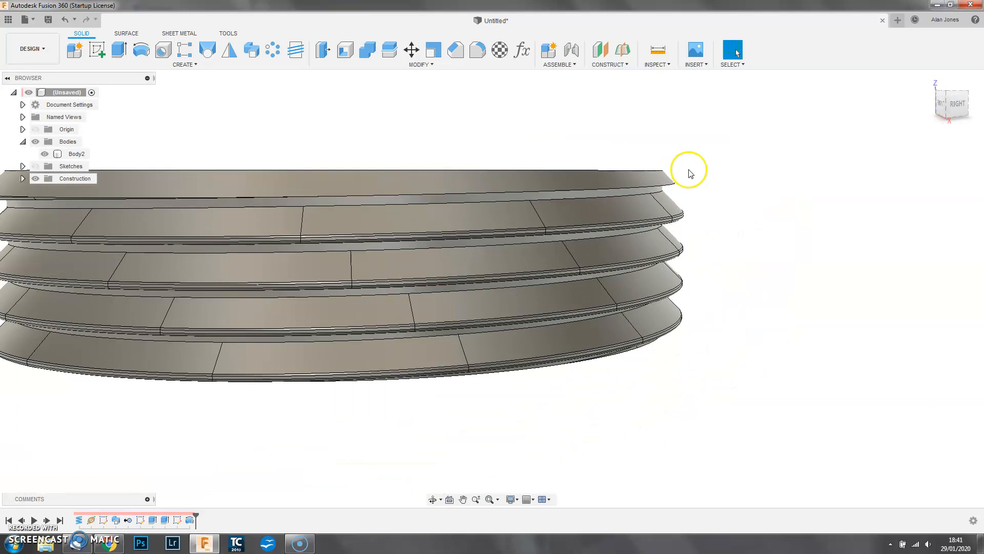
pyautogui.moveTo(572, 183); pyautogui.dragTo(504, 189)
pyautogui.keyDown('shift'); pyautogui.moveTo(503, 189); pyautogui.dragTo(544, 191, button='middle'); pyautogui.keyUp('shift')
pyautogui.keyDown('shift'); pyautogui.moveTo(395, 205); pyautogui.dragTo(479, 206, button='middle'); pyautogui.keyUp('shift')
pyautogui.scroll(-5, 480, 209)
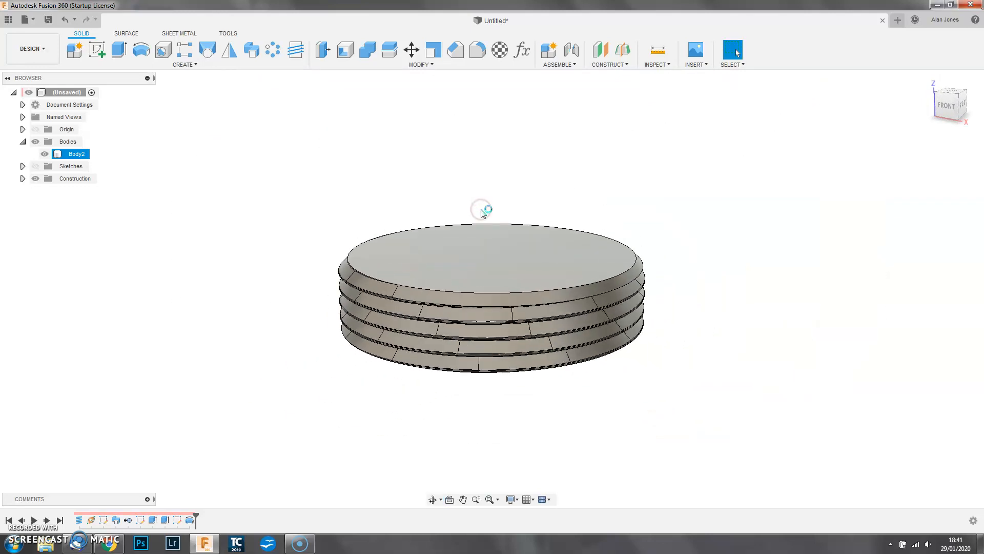